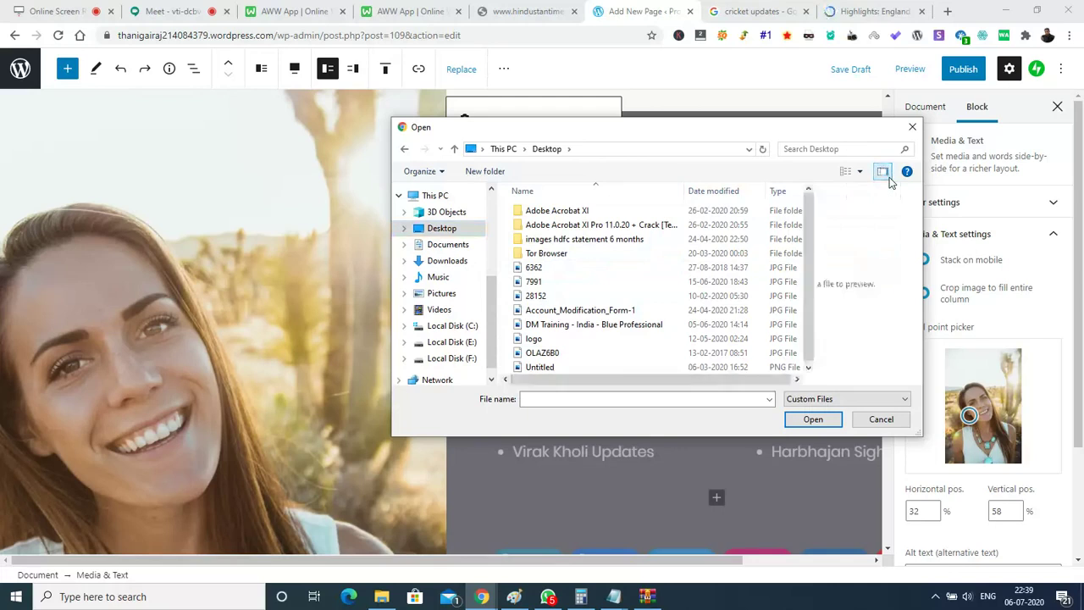
# Step: Try to replace the Media & Text image with Desktop file 6362 and set its focal point to 52% horizontal, 46% vertical
pyautogui.click(525, 269)
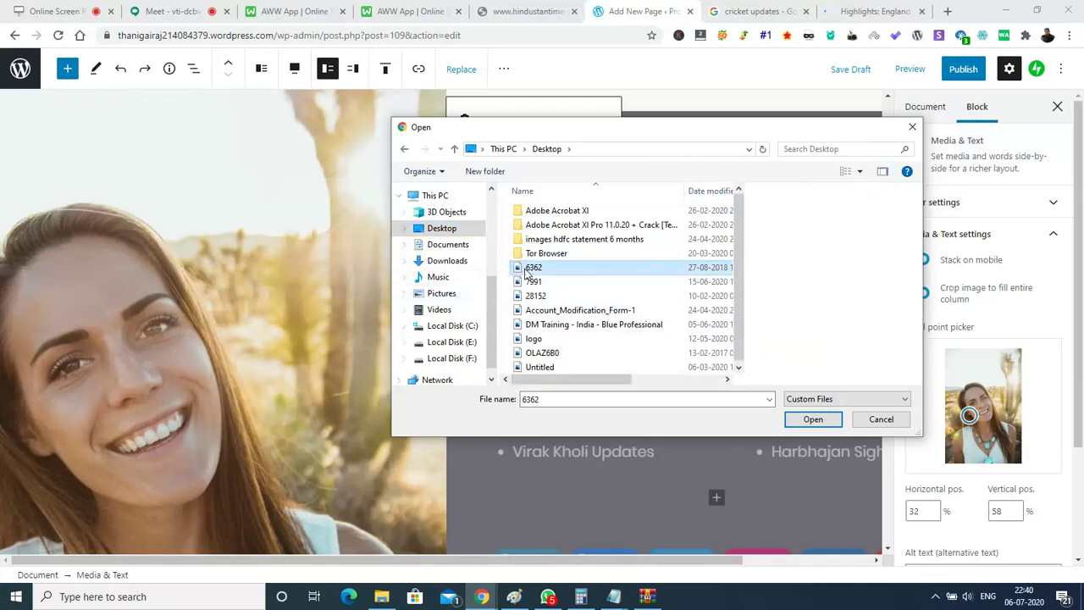
pyautogui.click(806, 421)
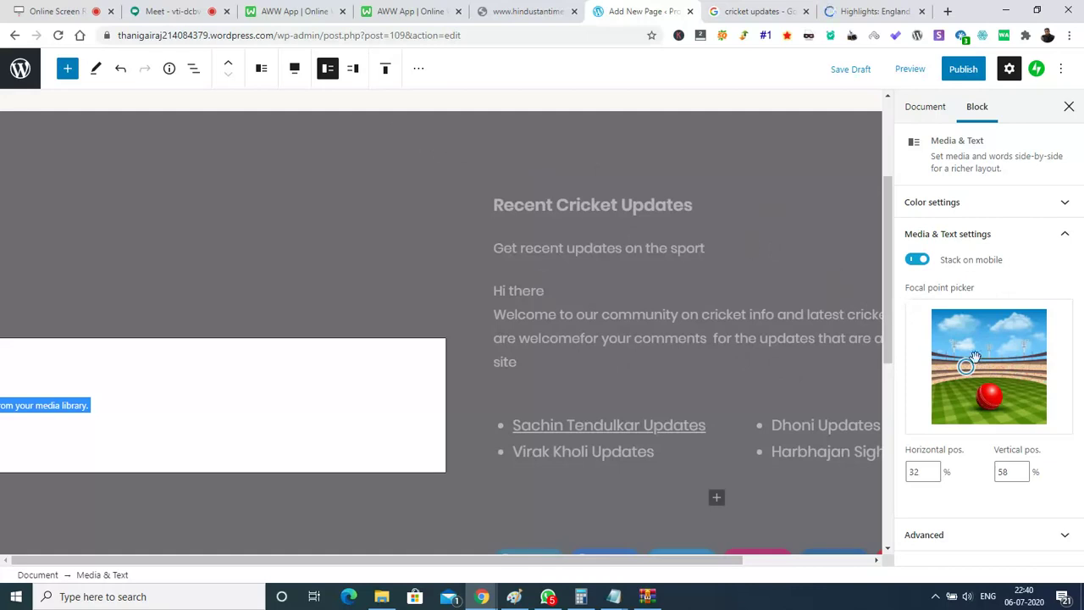
pyautogui.moveTo(966, 364); pyautogui.dragTo(991, 362)
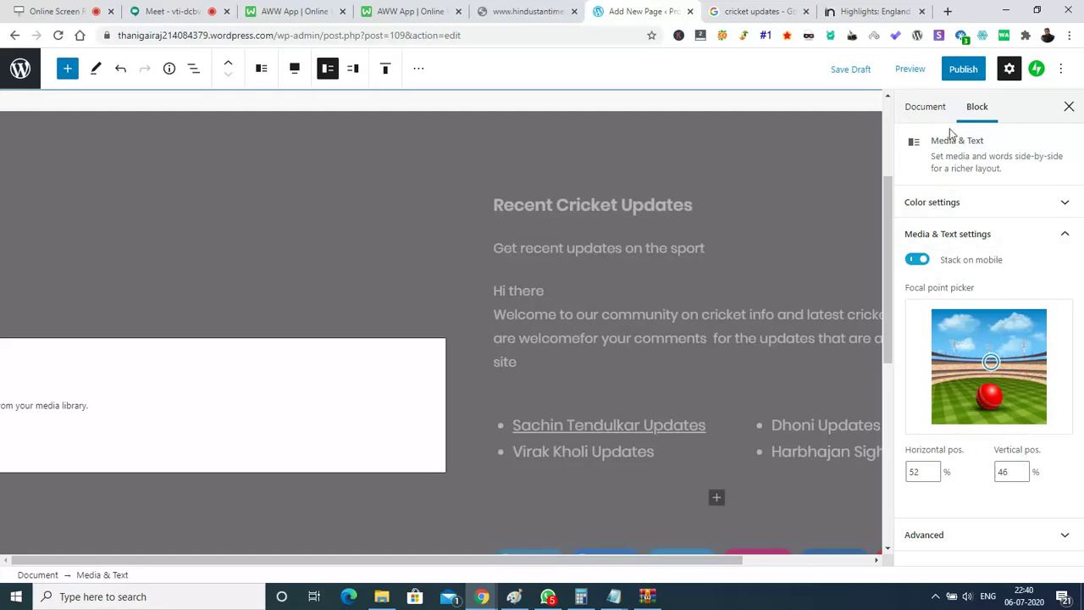
pyautogui.click(1069, 108)
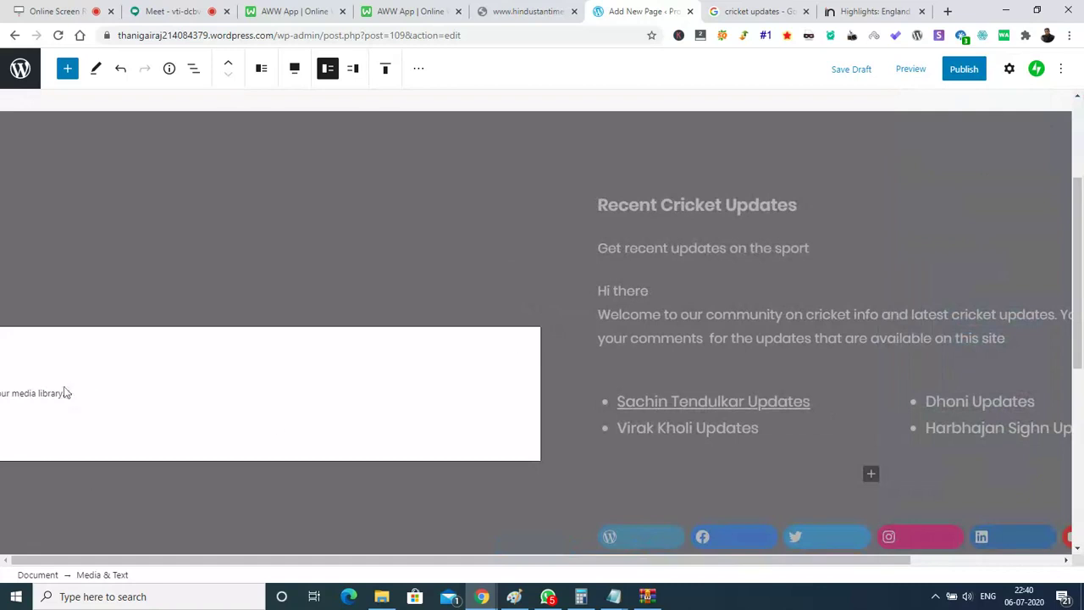
# Step: Preview the draft page to check the Recent Cricket Updates section, and return to the page editor
pyautogui.click(908, 71)
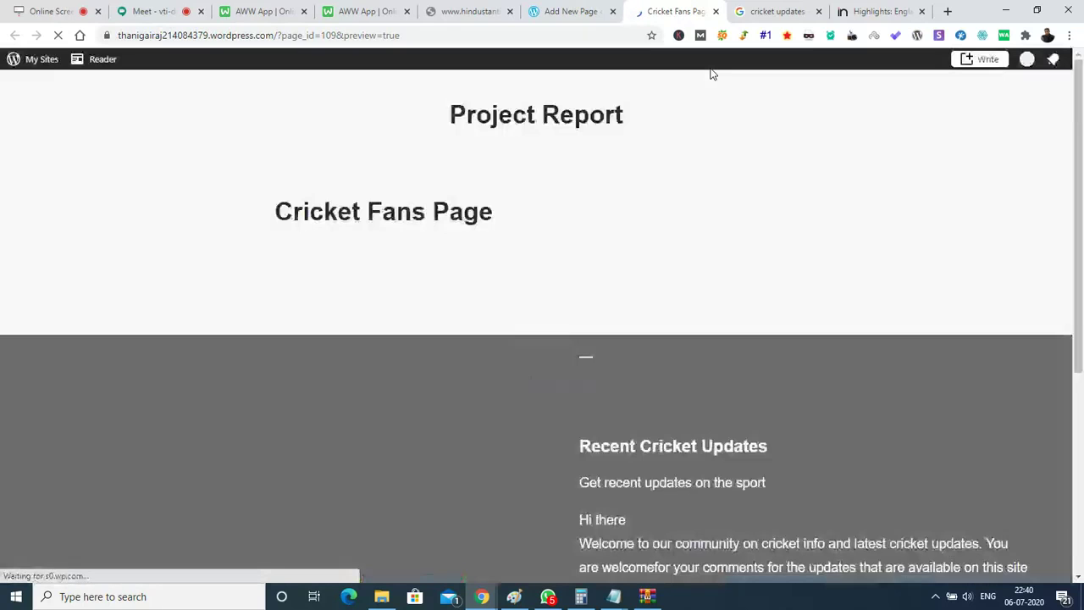
pyautogui.moveTo(1081, 114); pyautogui.dragTo(1081, 286)
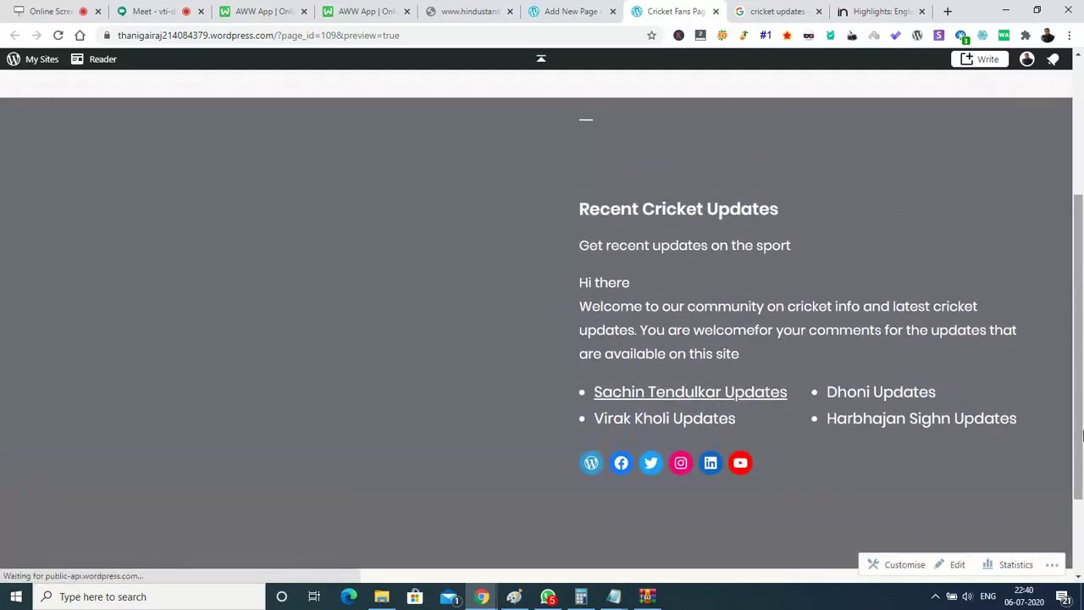
pyautogui.moveTo(1078, 404); pyautogui.dragTo(1082, 370)
pyautogui.click(548, 8)
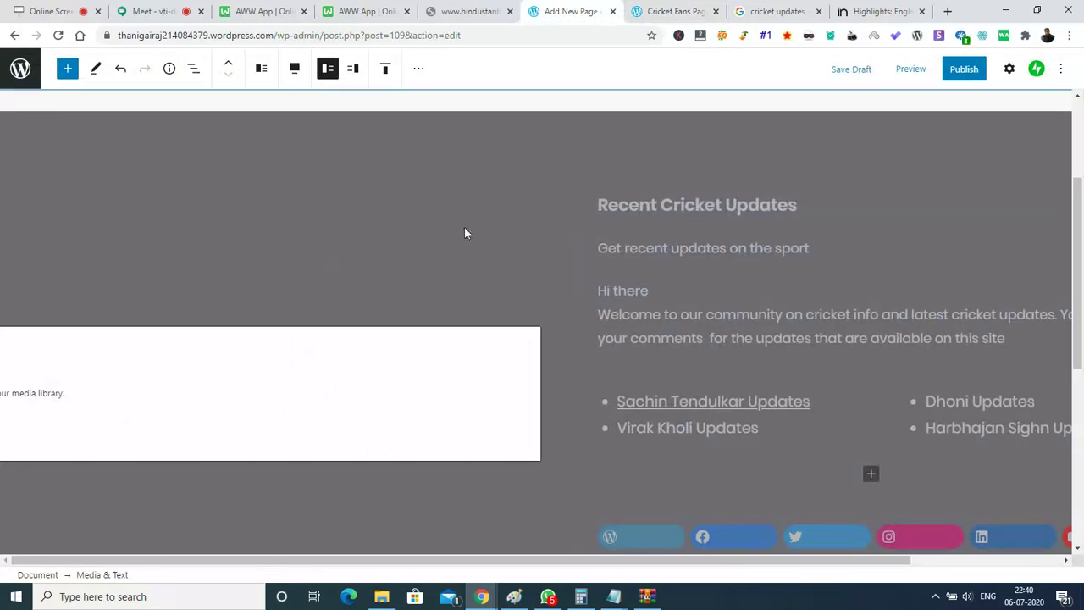
# Step: Turn off full-width alignment for the Media & Text block containing the Recent Cricket Updates text
pyautogui.click(671, 332)
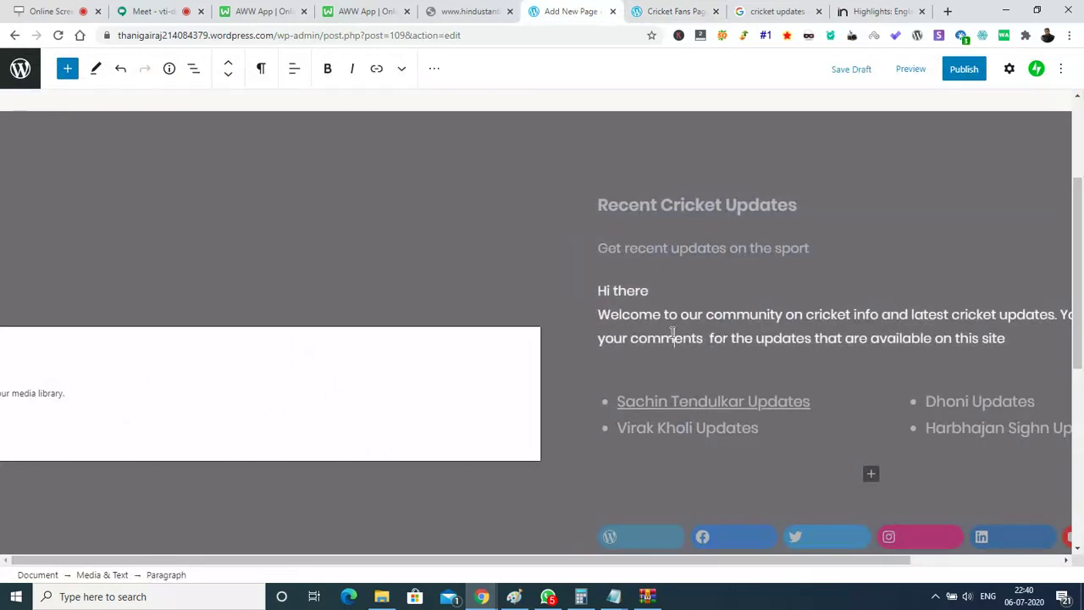
pyautogui.click(181, 330)
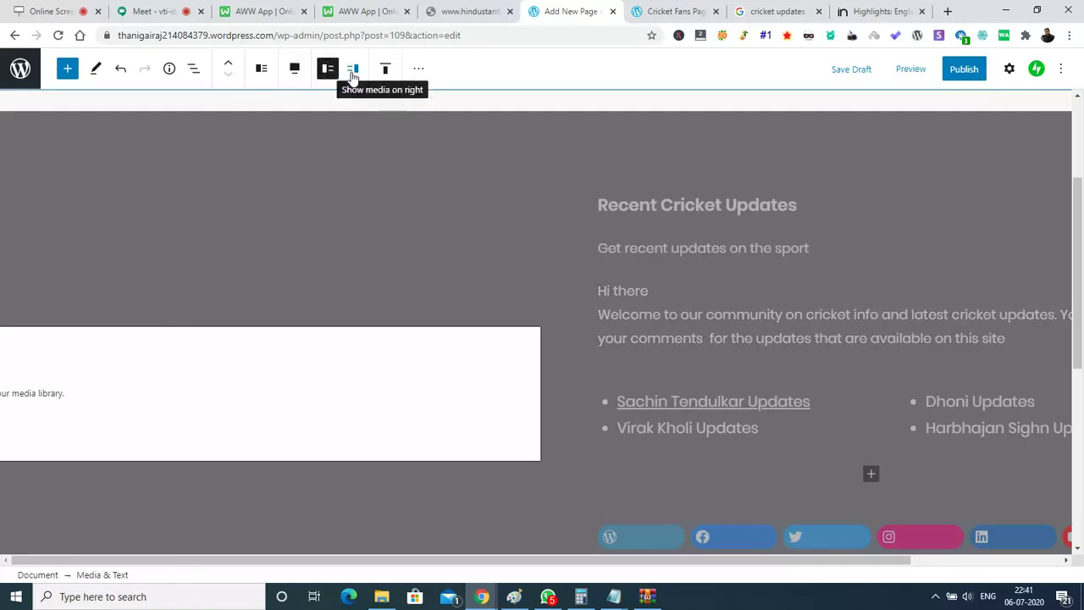
pyautogui.click(295, 67)
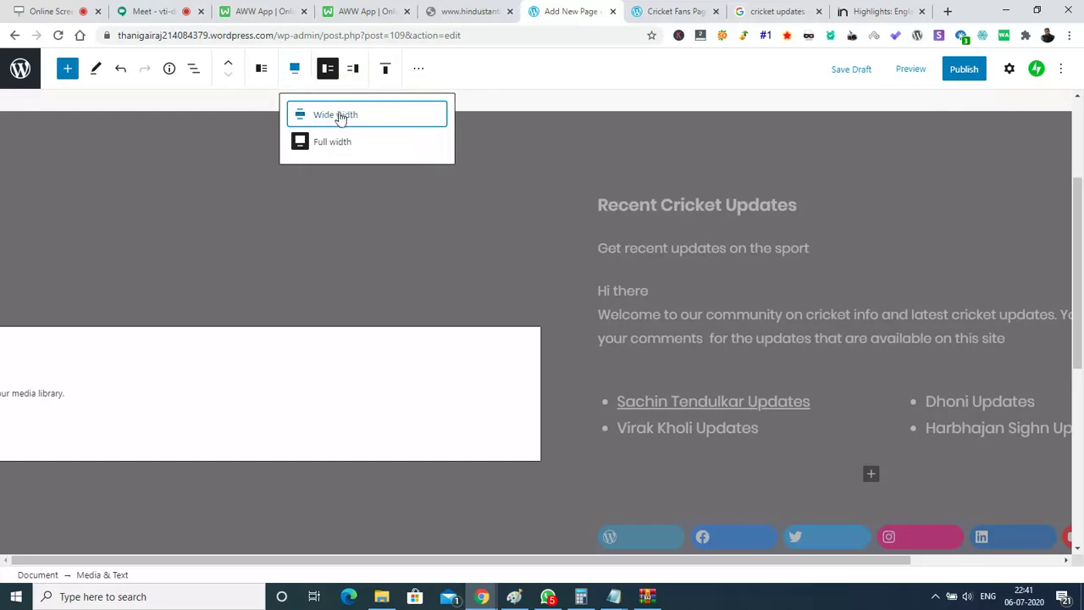
pyautogui.click(340, 144)
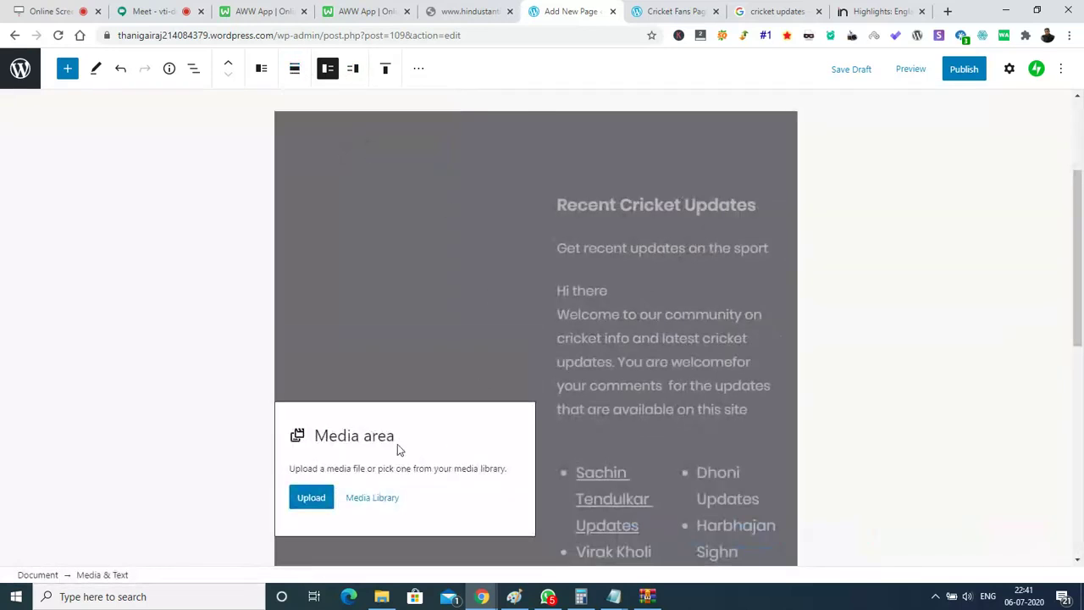
# Step: Try to upload the image 6362 from the Desktop into the block's empty media area
pyautogui.click(313, 497)
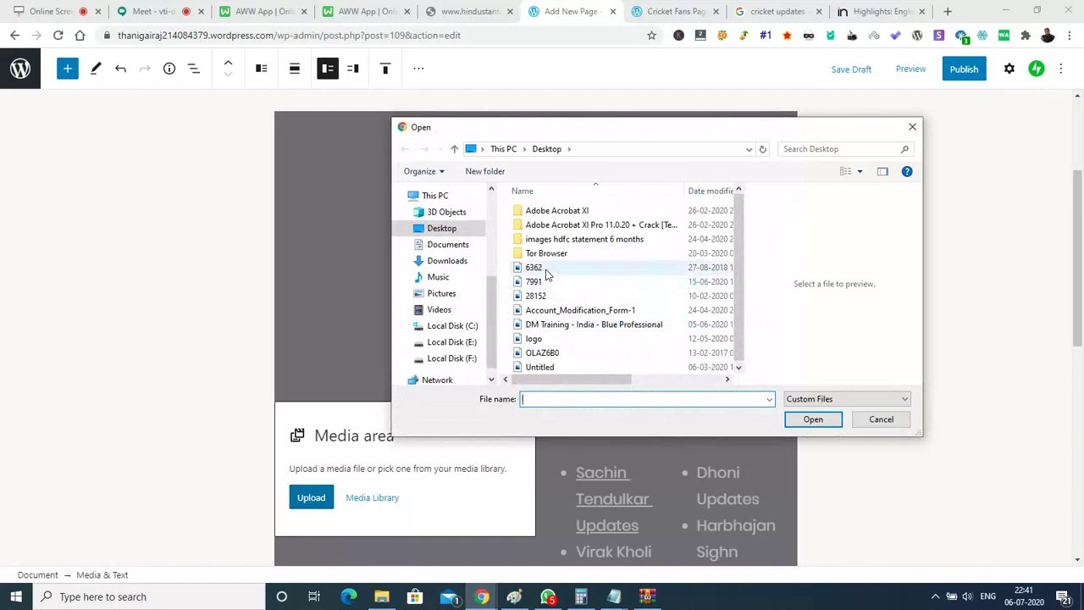
pyautogui.click(546, 271)
pyautogui.click(811, 419)
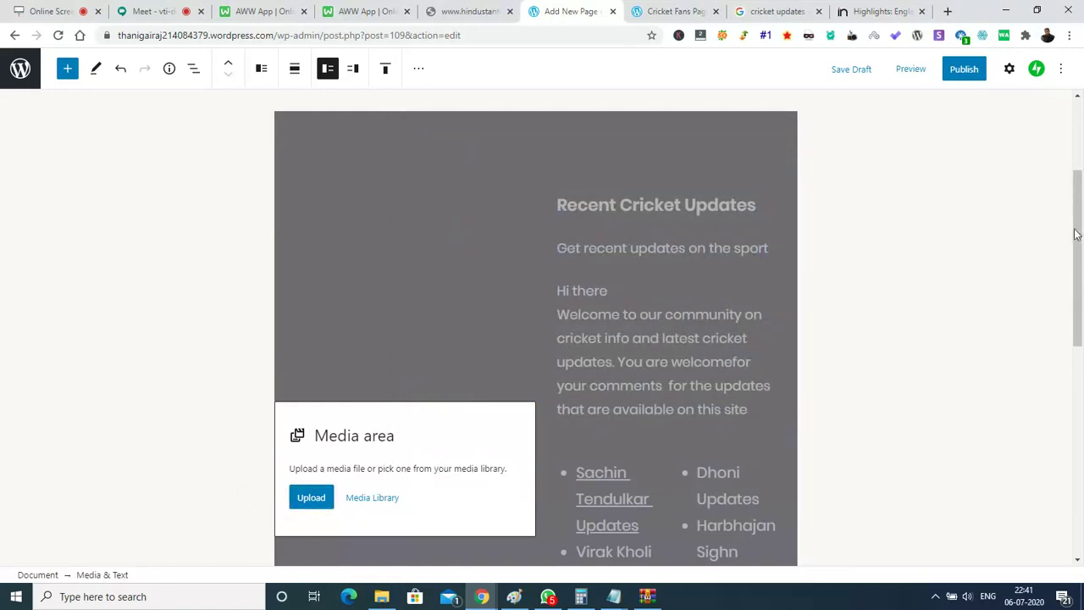
pyautogui.moveTo(1075, 237); pyautogui.dragTo(1080, 297)
pyautogui.scroll(-3, 1081, 297)
pyautogui.scroll(2, 1081, 297)
pyautogui.moveTo(1080, 297); pyautogui.dragTo(1082, 236)
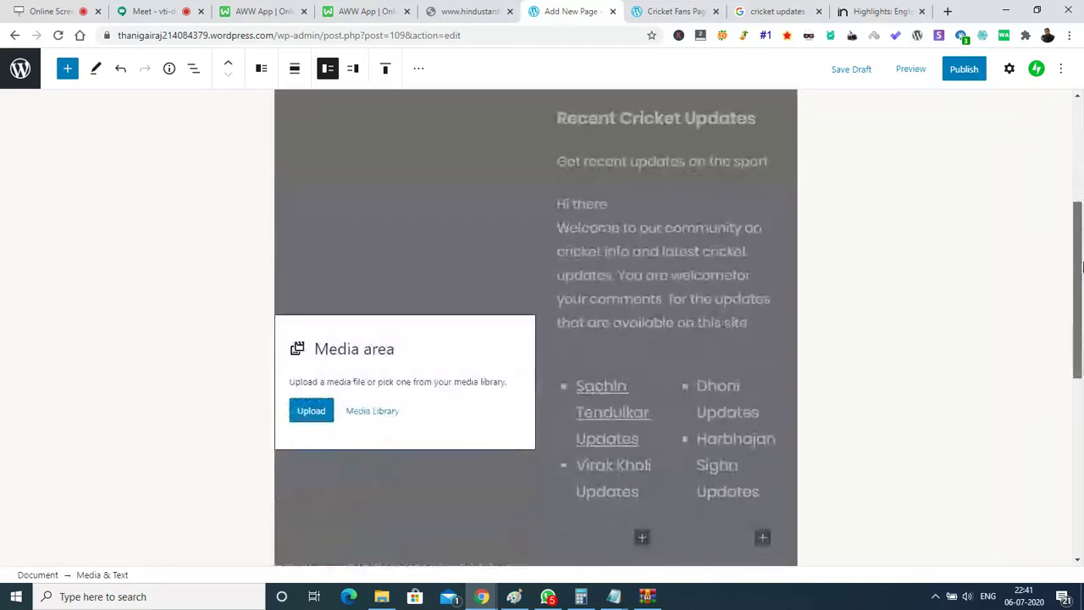
# Step: Try to upload the image 28152 from the Desktop into the block's empty media area
pyautogui.click(310, 418)
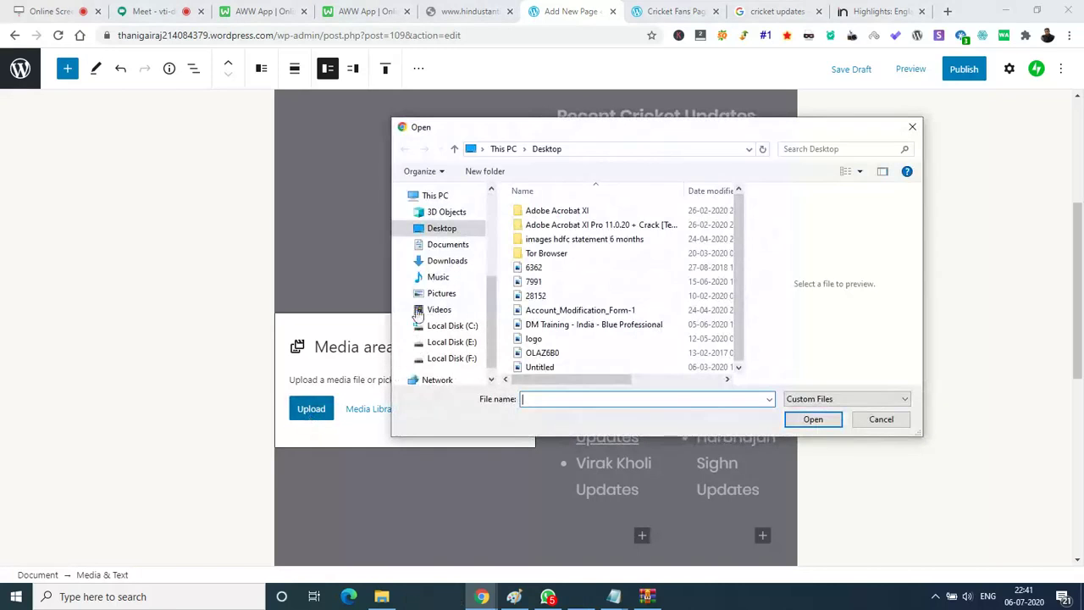
pyautogui.click(560, 282)
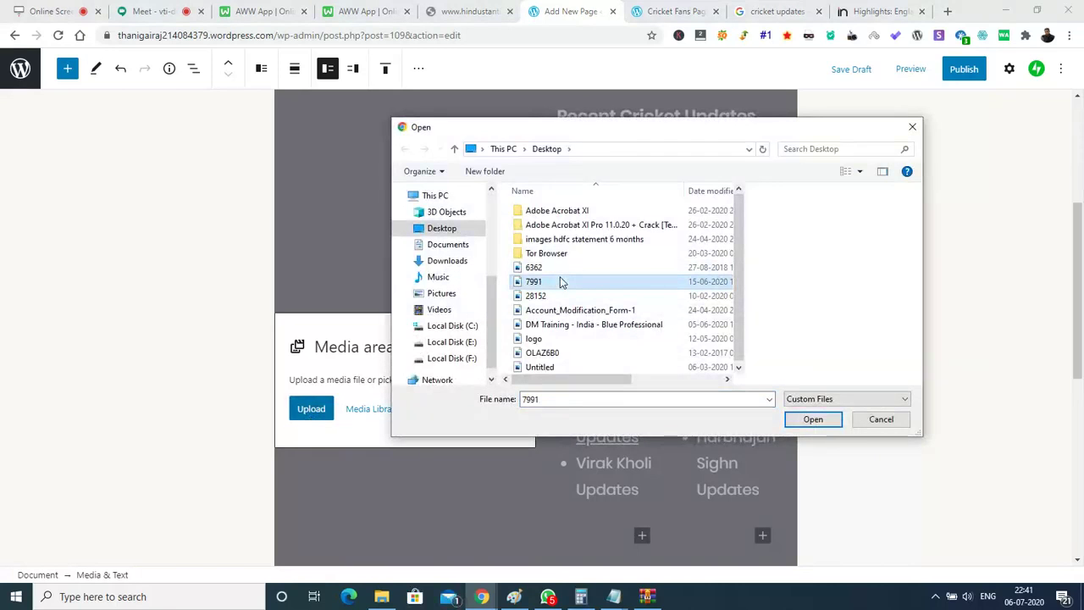
pyautogui.click(563, 297)
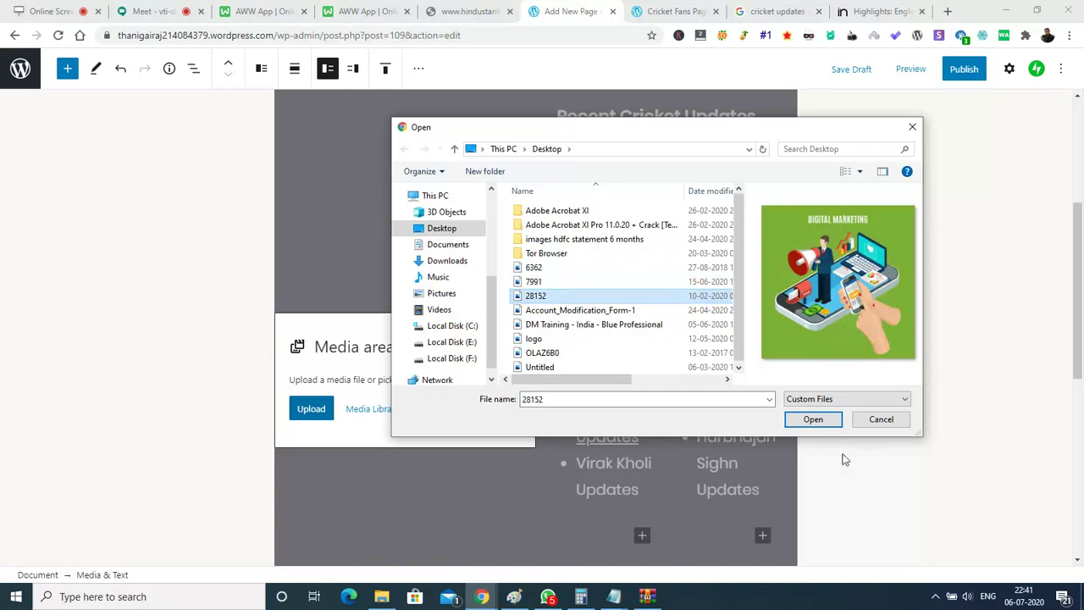
pyautogui.click(822, 420)
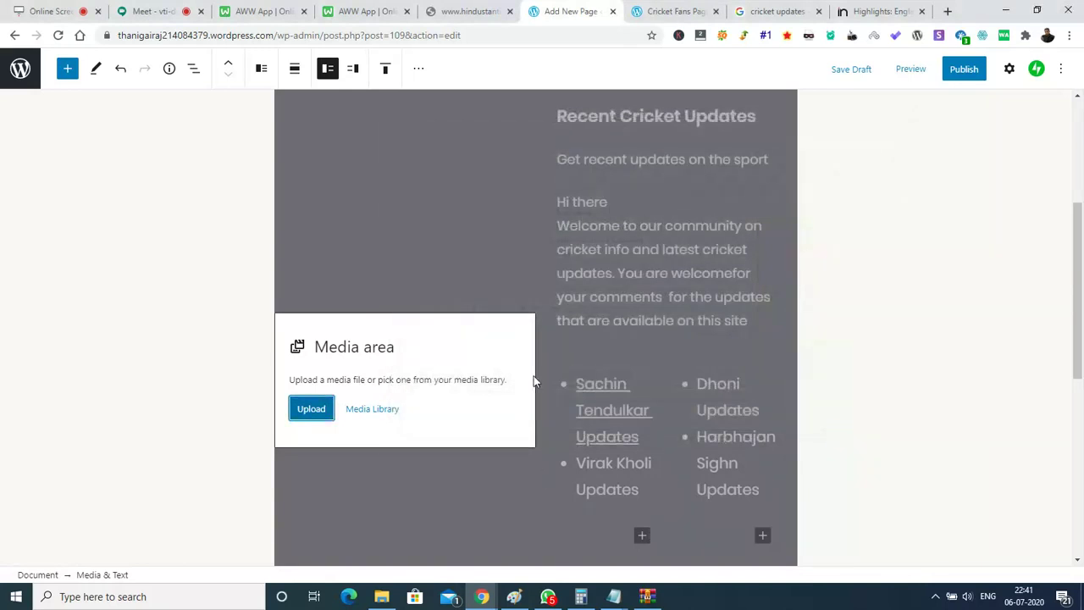
# Step: Try to upload the Desktop image 6362 for the block through the media library dialog
pyautogui.click(360, 409)
pyautogui.click(549, 320)
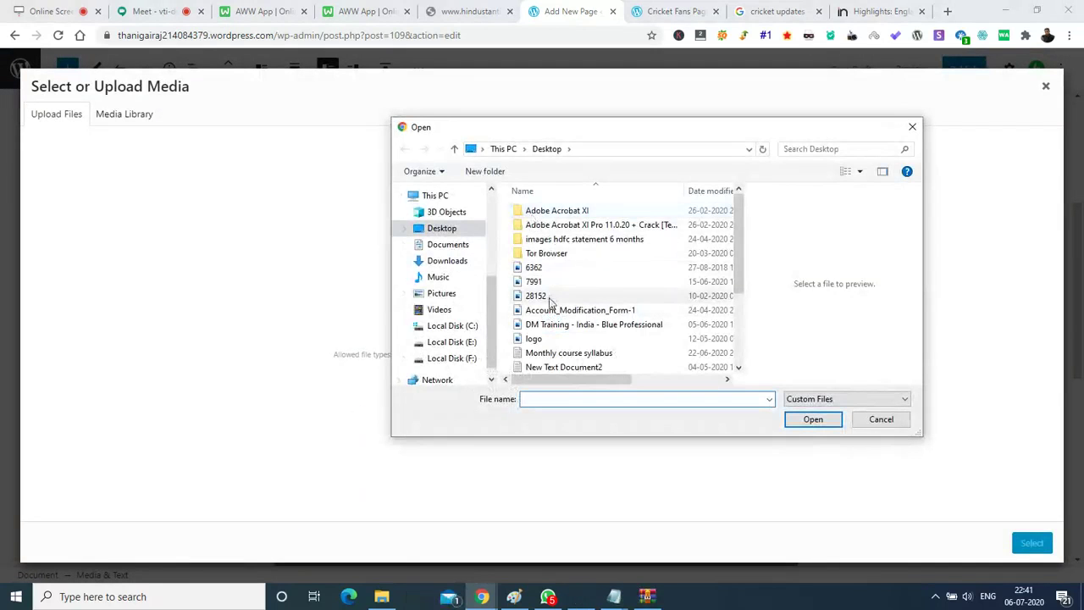
pyautogui.click(547, 267)
pyautogui.click(813, 418)
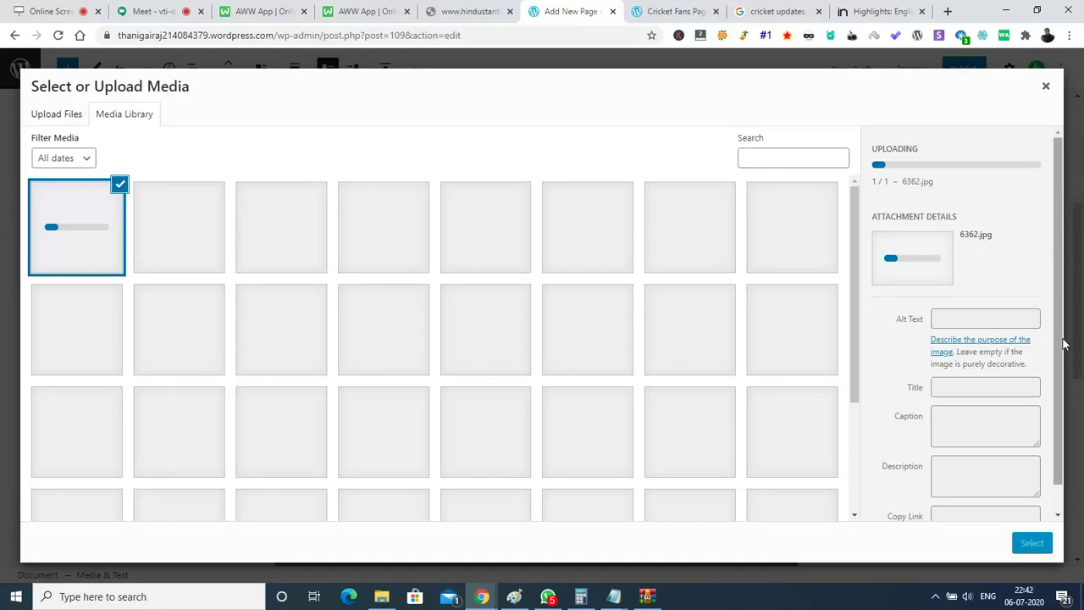
pyautogui.moveTo(1065, 346); pyautogui.dragTo(1065, 438)
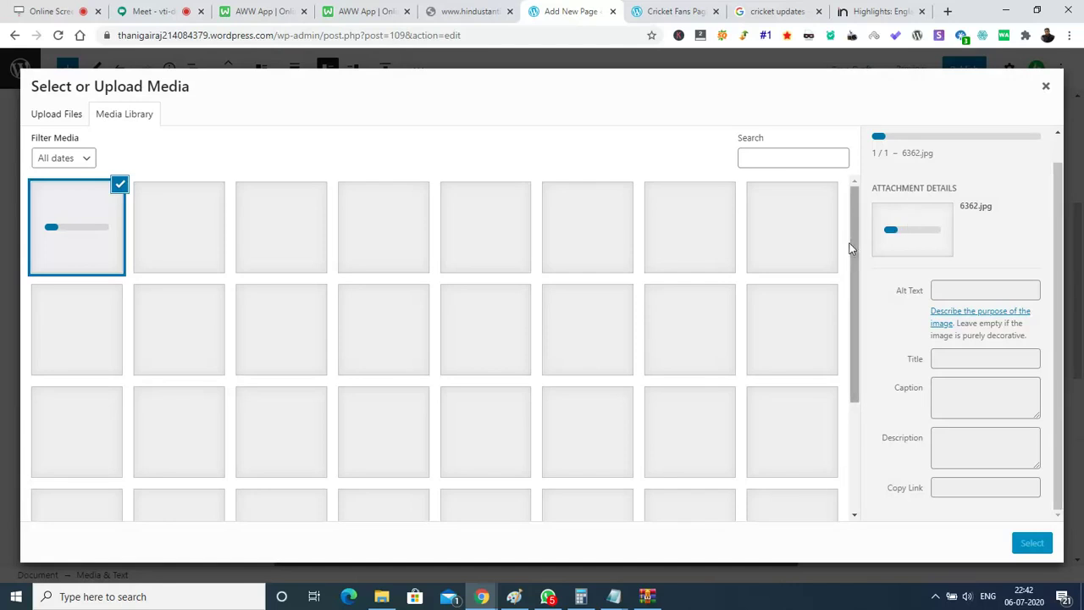
pyautogui.moveTo(853, 242); pyautogui.dragTo(869, 140)
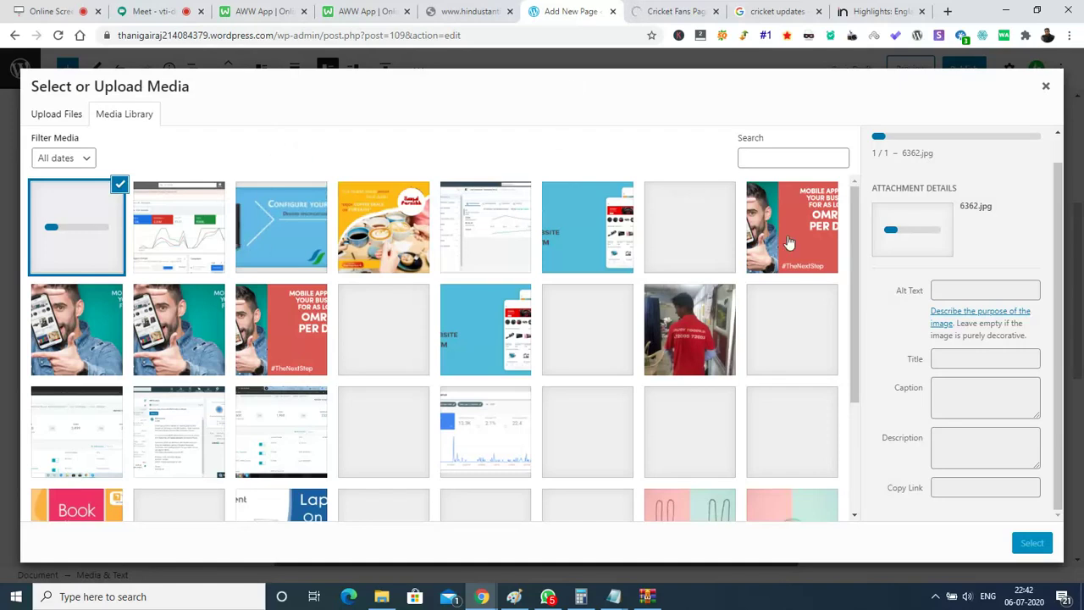
# Step: Insert final-one-ecommerce-1.png from the media library with alt text "Crick info" and caption "Cricket World" into the block
pyautogui.click(582, 231)
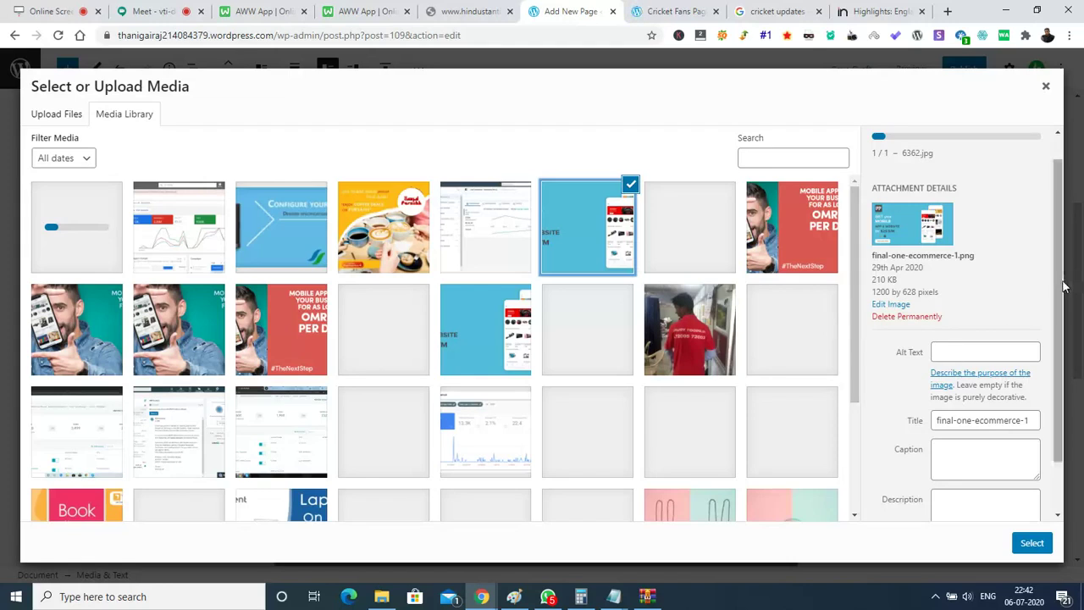
pyautogui.scroll(-1, 1065, 298)
pyautogui.click(948, 289)
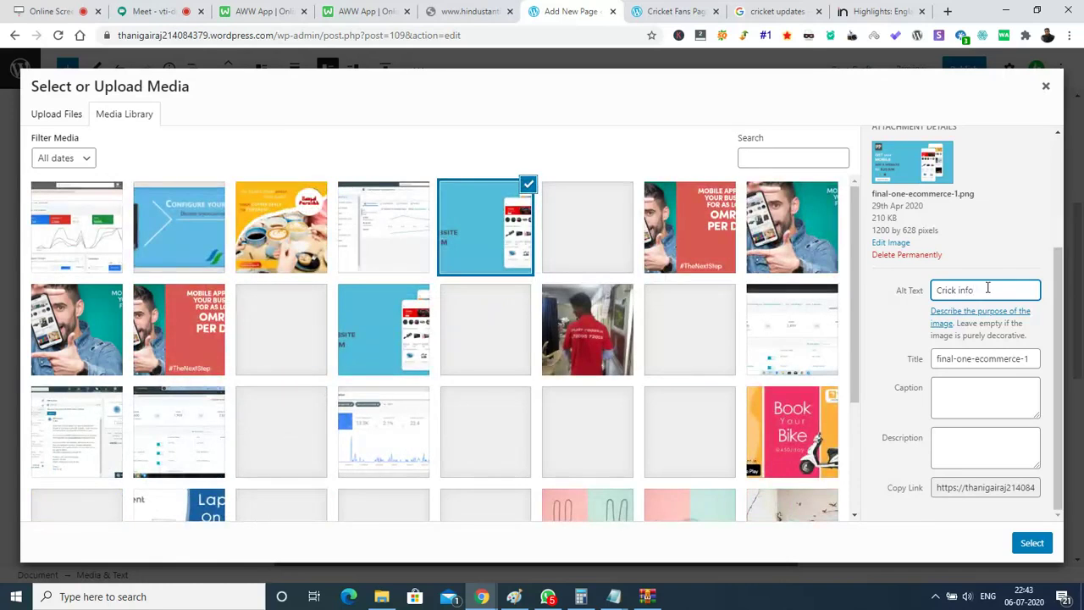
pyautogui.moveTo(853, 207); pyautogui.dragTo(854, 238)
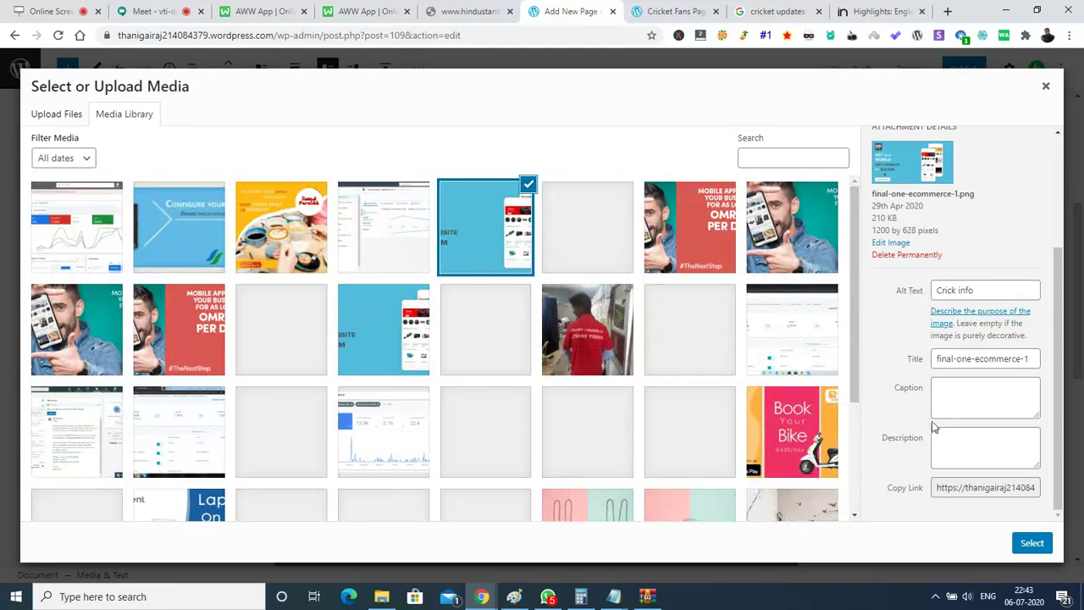
pyautogui.click(974, 394)
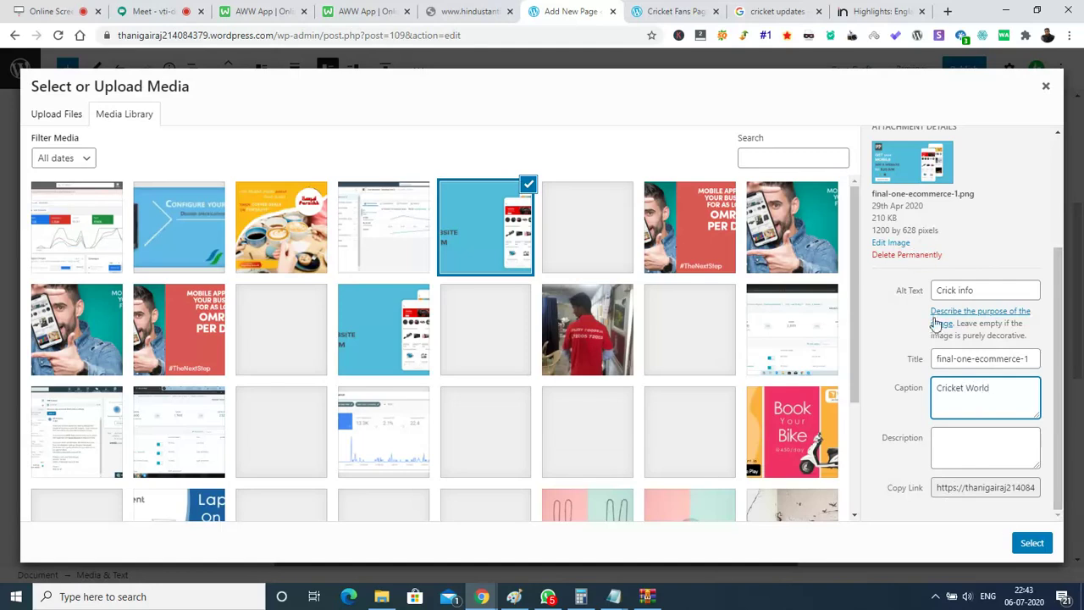
pyautogui.click(1031, 543)
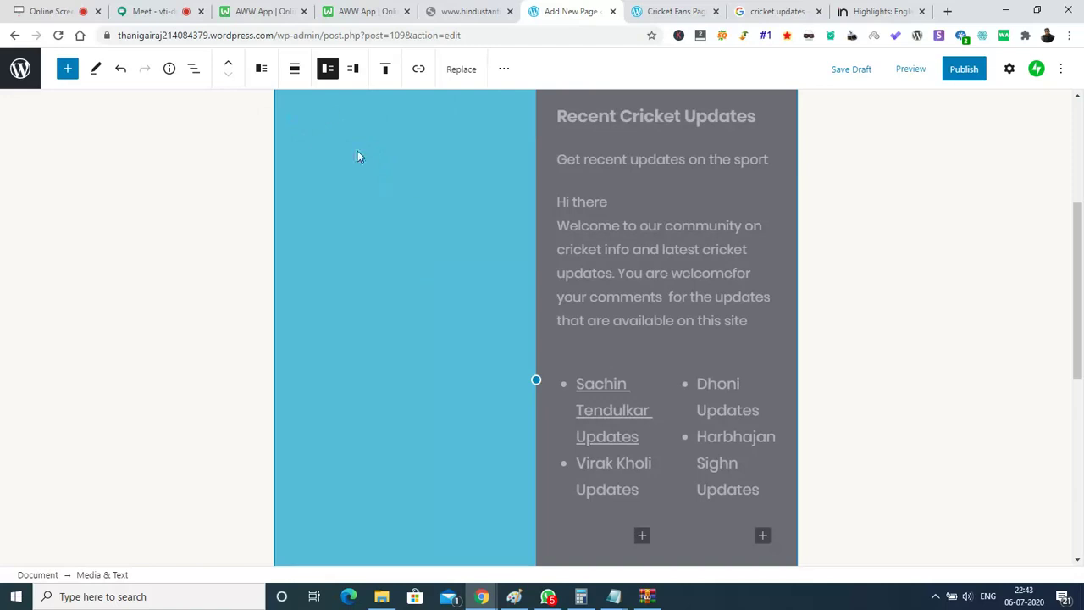
# Step: Show the Media & Text block settings and set the image's focal point to 67% horizontal and 42% vertical
pyautogui.click(327, 70)
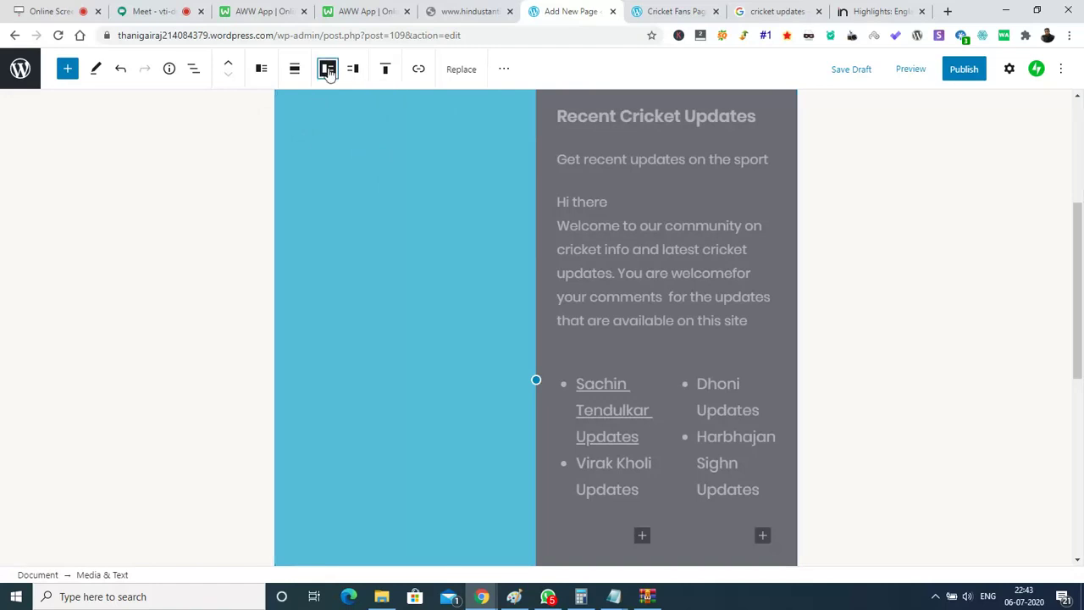
pyautogui.moveTo(1078, 255)
pyautogui.mouseDown()
pyautogui.moveTo(1081, 152)
pyautogui.moveTo(1082, 269)
pyautogui.mouseUp()
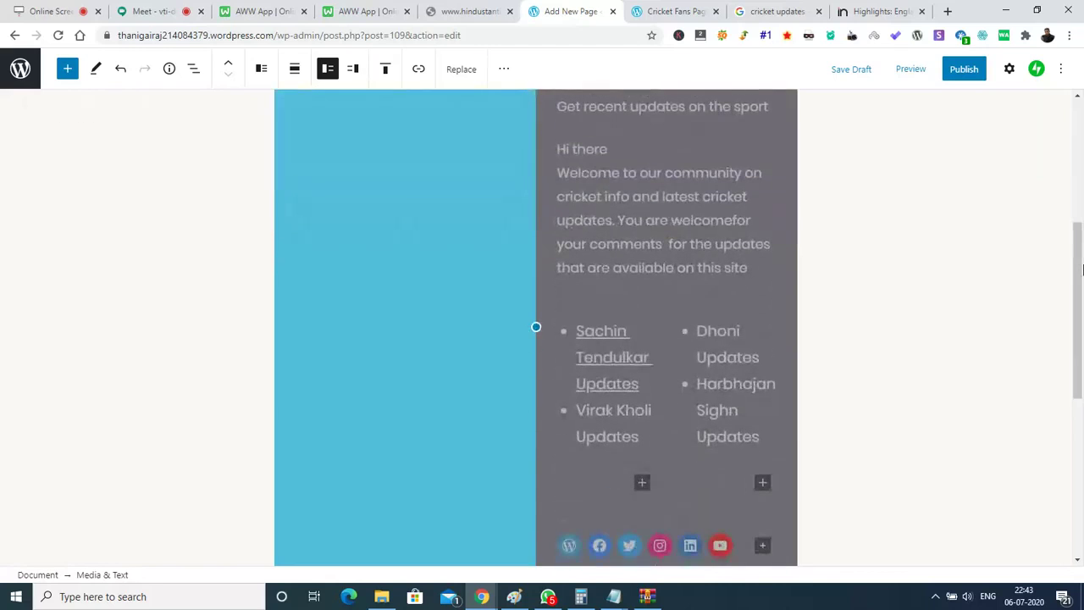
pyautogui.moveTo(1081, 410)
pyautogui.mouseDown()
pyautogui.moveTo(1081, 563)
pyautogui.moveTo(1081, 398)
pyautogui.mouseUp()
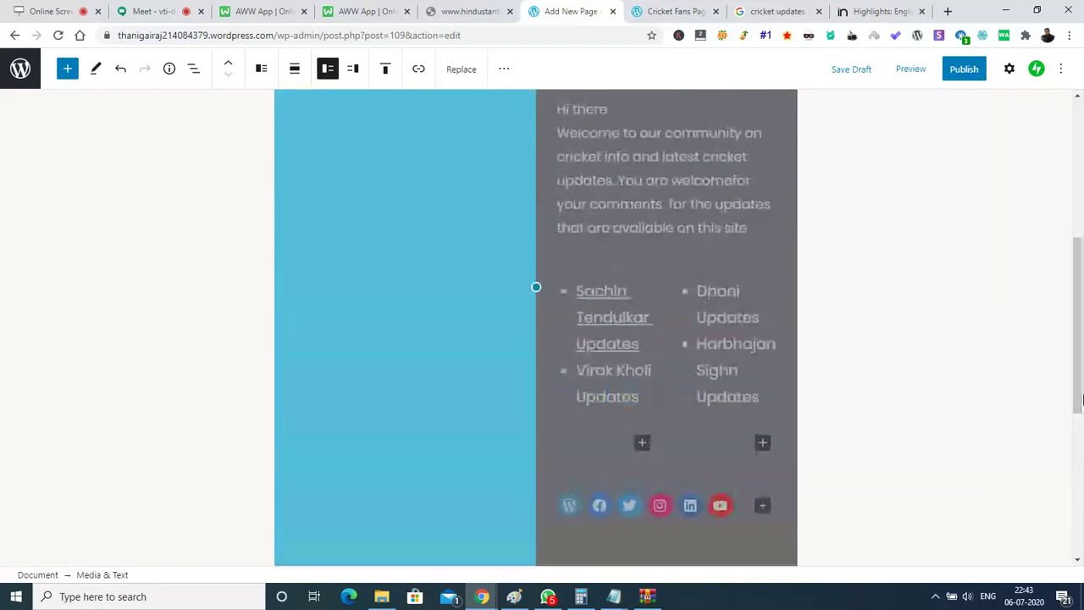
pyautogui.click(504, 70)
pyautogui.click(537, 116)
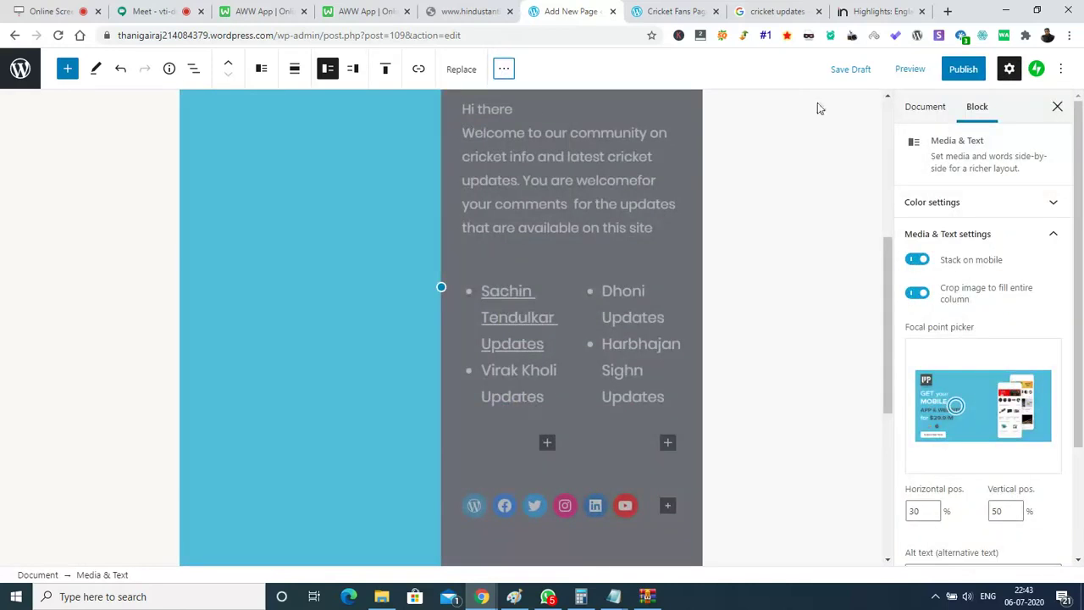
pyautogui.click(954, 405)
pyautogui.moveTo(954, 405); pyautogui.dragTo(1006, 400)
pyautogui.moveTo(1079, 295); pyautogui.dragTo(1082, 163)
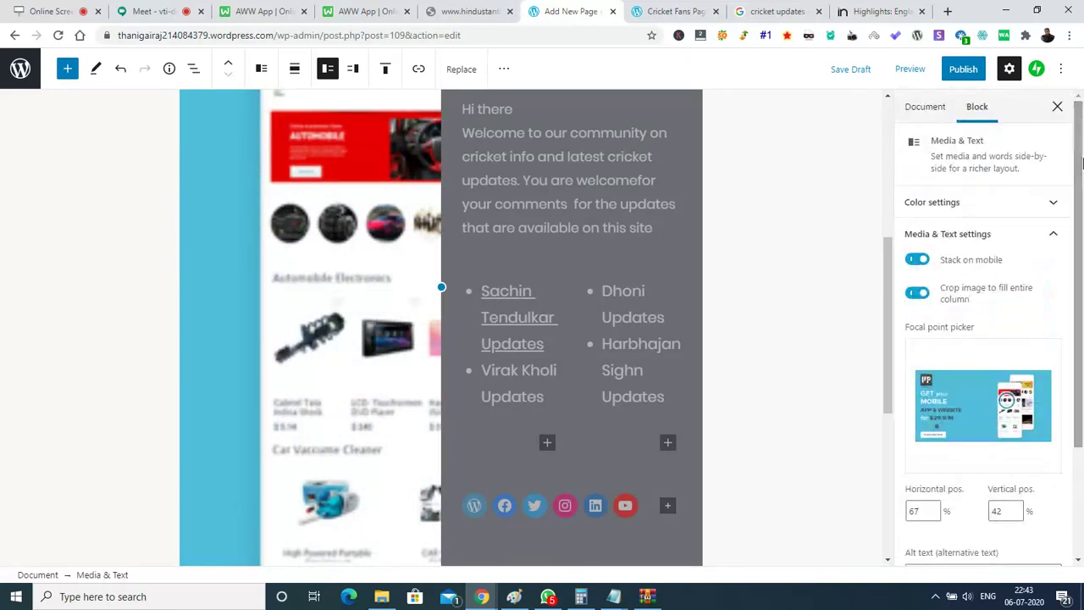
# Step: Turn off cropping the image to fill the entire column, and select the Media & Text image
pyautogui.click(916, 291)
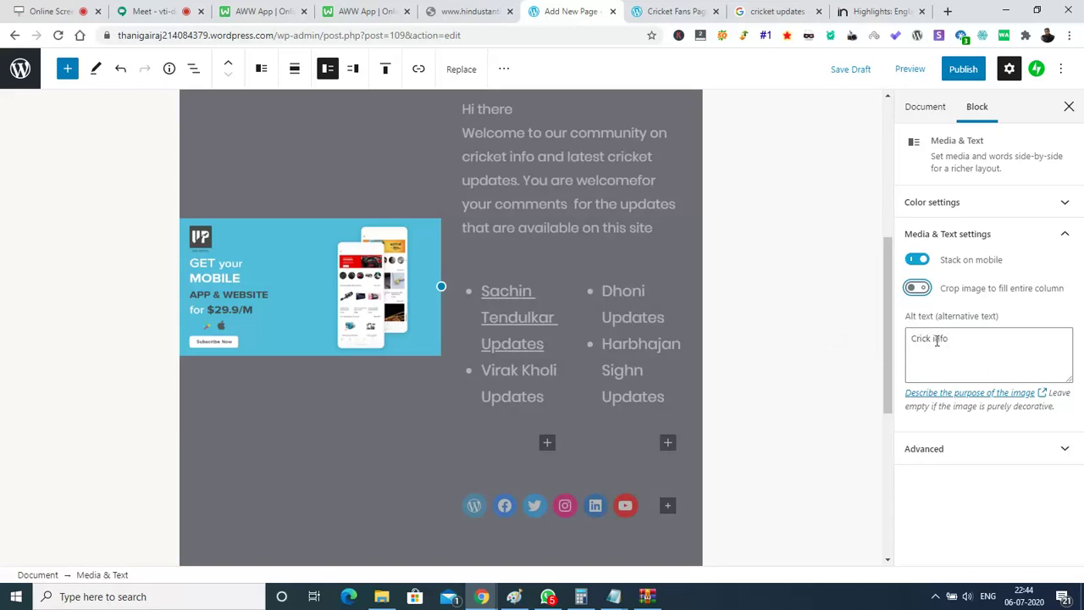
pyautogui.moveTo(886, 330)
pyautogui.mouseDown()
pyautogui.moveTo(887, 252)
pyautogui.moveTo(883, 349)
pyautogui.moveTo(883, 314)
pyautogui.mouseUp()
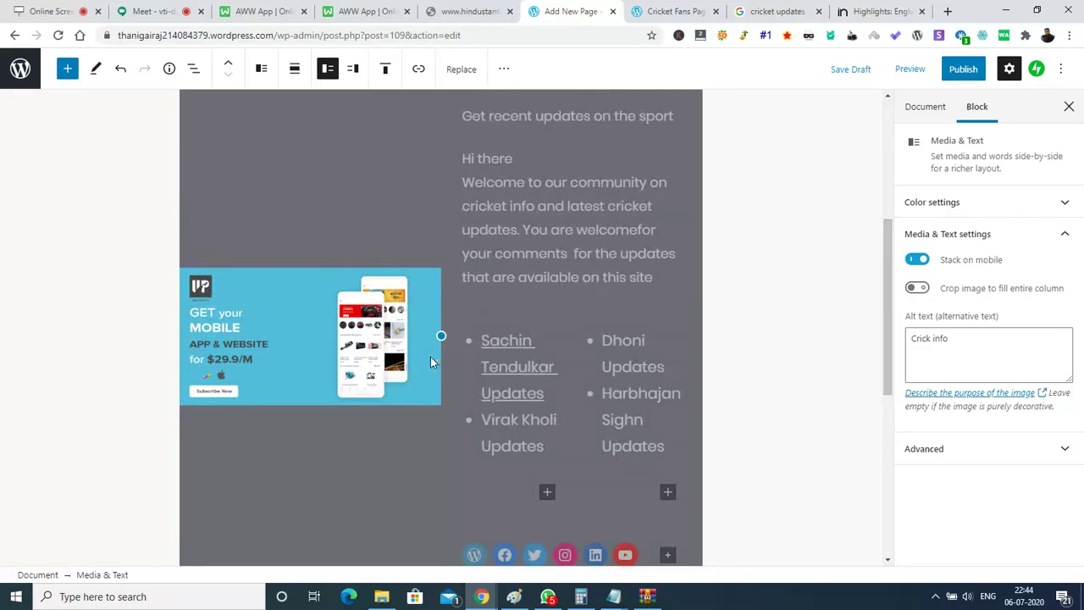
pyautogui.click(808, 345)
pyautogui.click(343, 343)
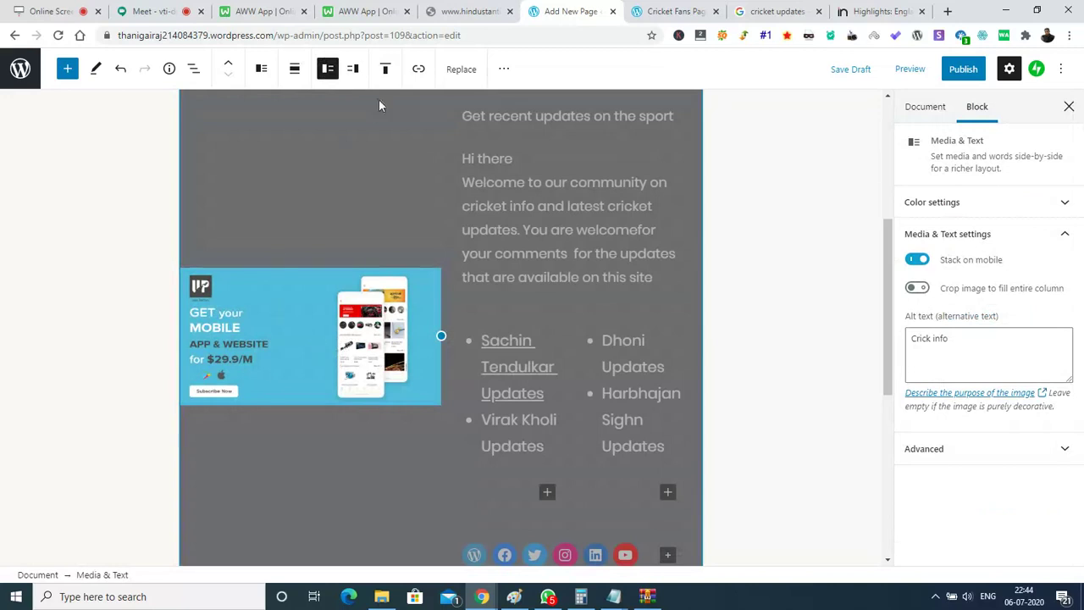
# Step: Show the link options for the Media & Text image and deselect the block
pyautogui.click(418, 71)
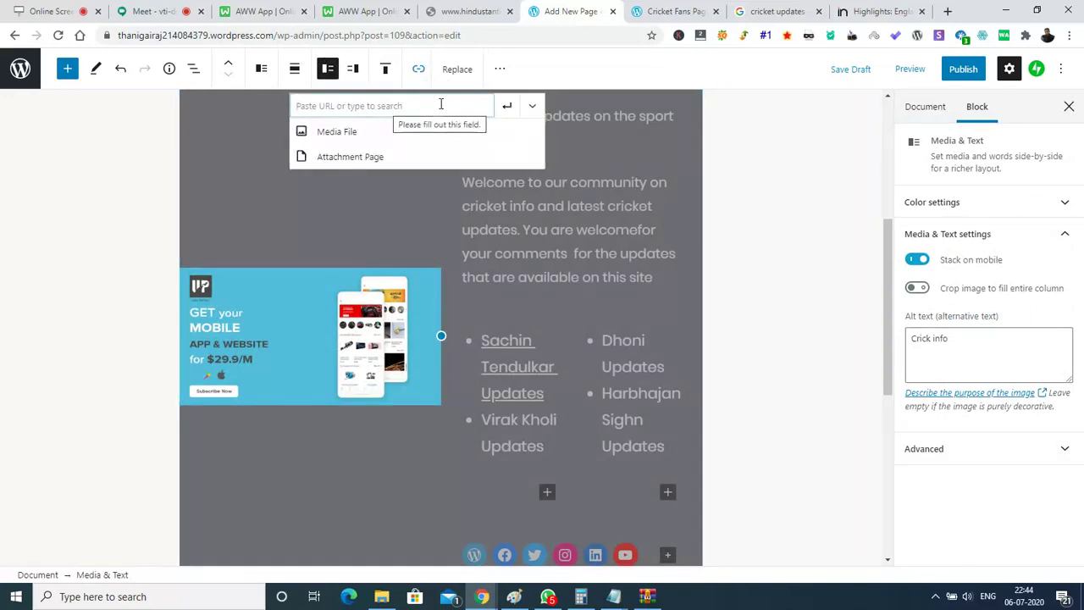
pyautogui.click(119, 251)
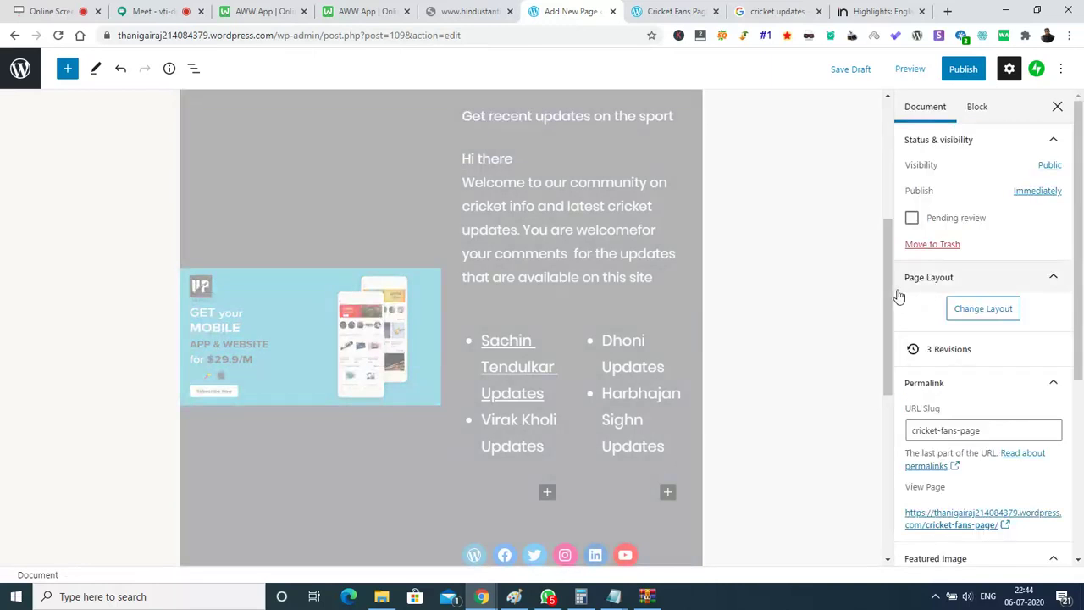
# Step: Open the block library below the Media & Text block and look over its Most Used, New and Text blocks
pyautogui.moveTo(888, 300); pyautogui.dragTo(847, 409)
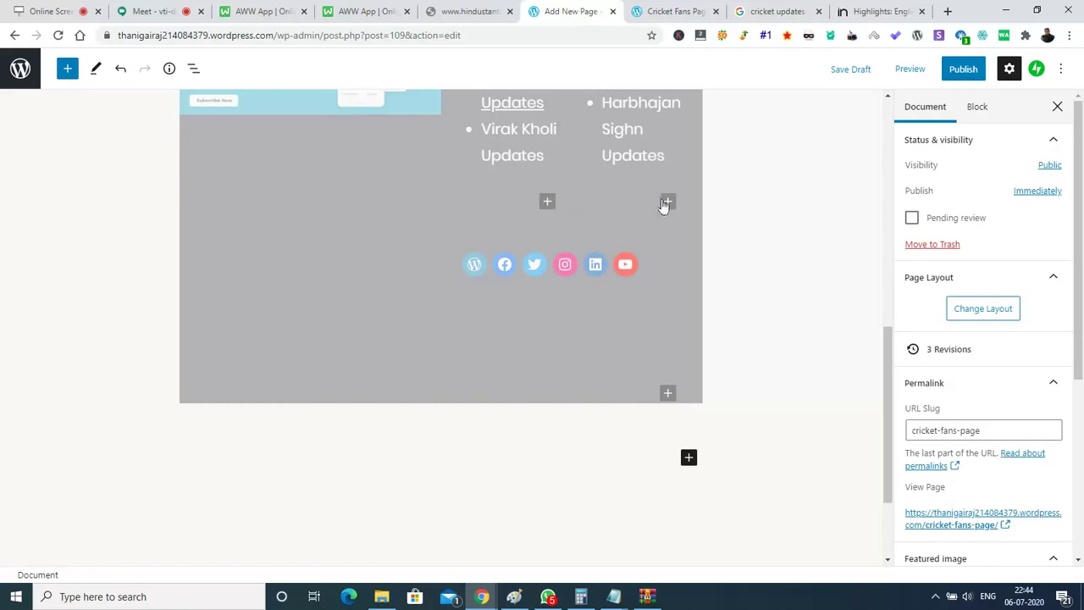
pyautogui.click(689, 458)
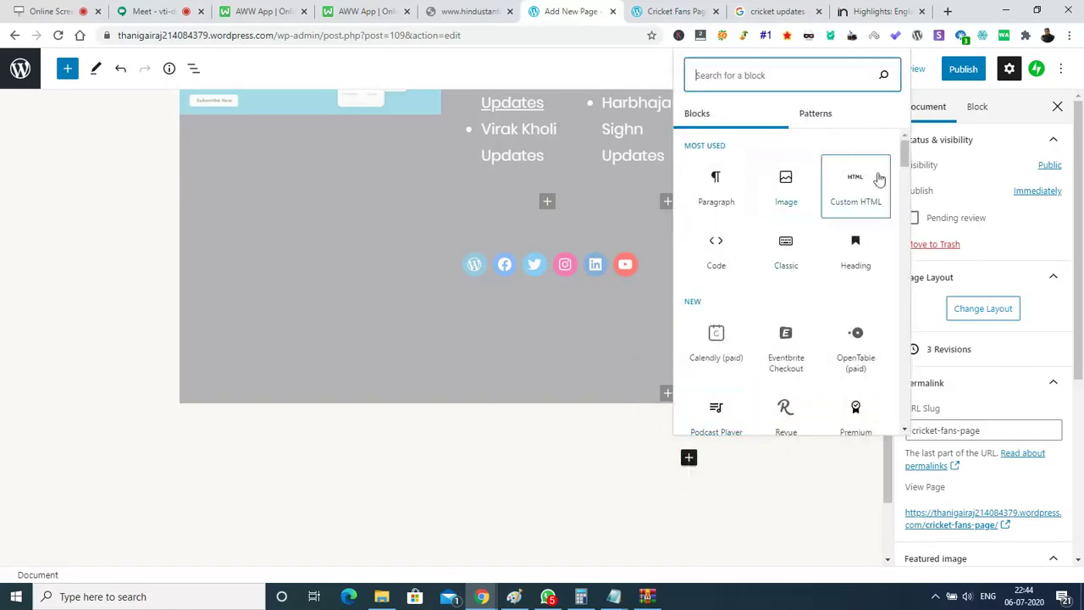
pyautogui.click(906, 161)
pyautogui.moveTo(906, 161)
pyautogui.mouseDown()
pyautogui.moveTo(906, 175)
pyautogui.moveTo(906, 139)
pyautogui.mouseUp()
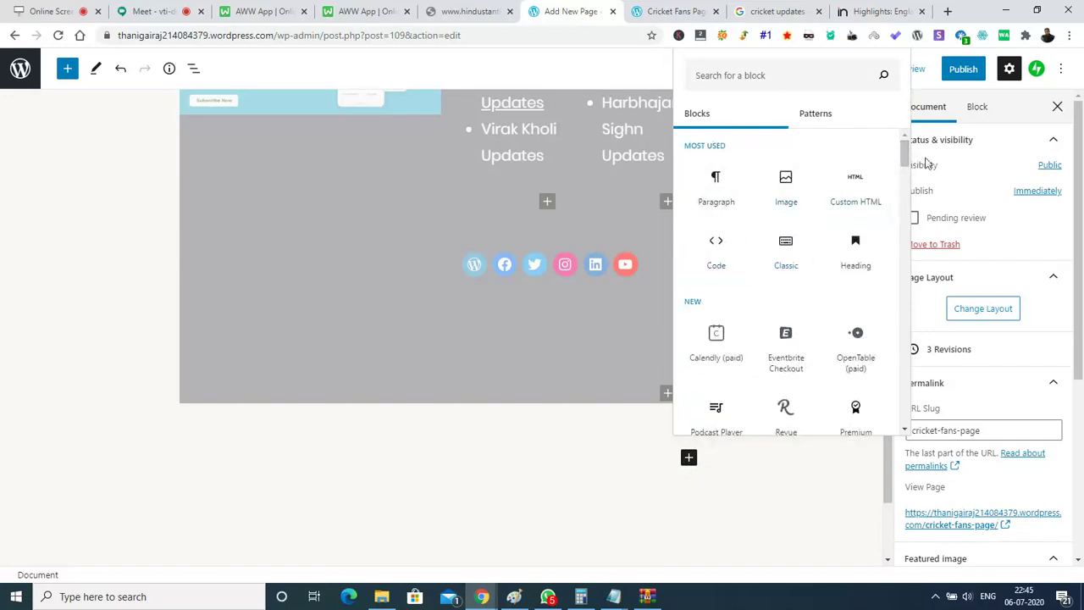
pyautogui.moveTo(906, 149); pyautogui.dragTo(906, 170)
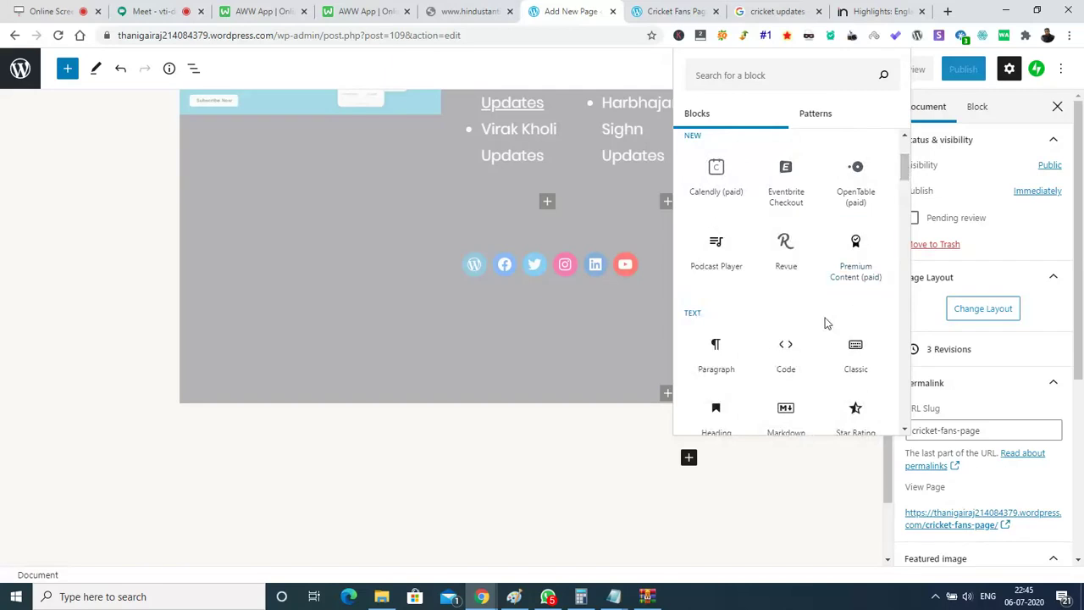
pyautogui.moveTo(905, 165); pyautogui.dragTo(908, 179)
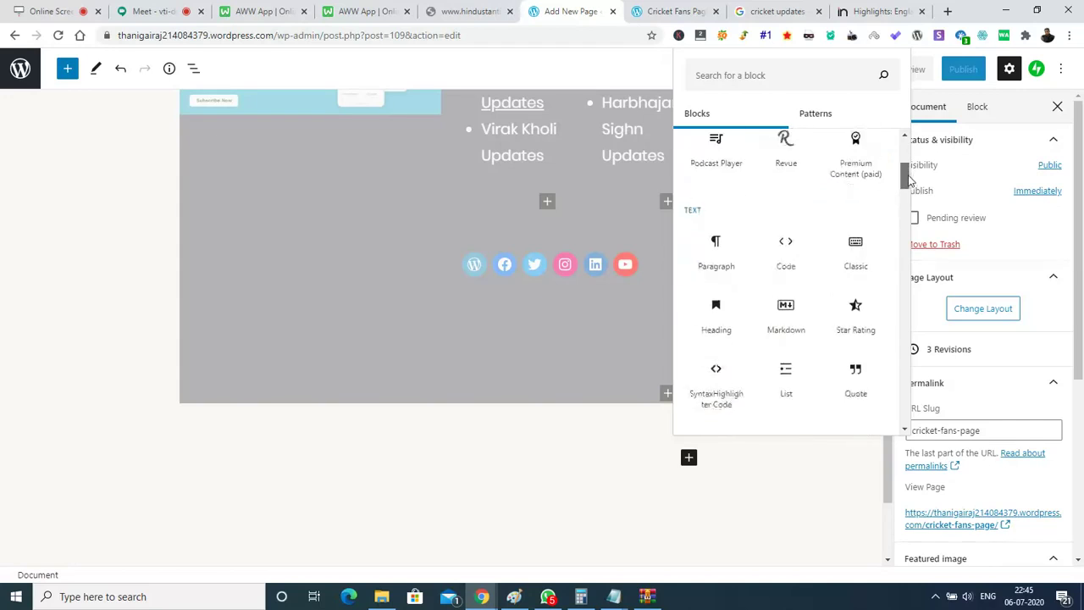
pyautogui.click(845, 246)
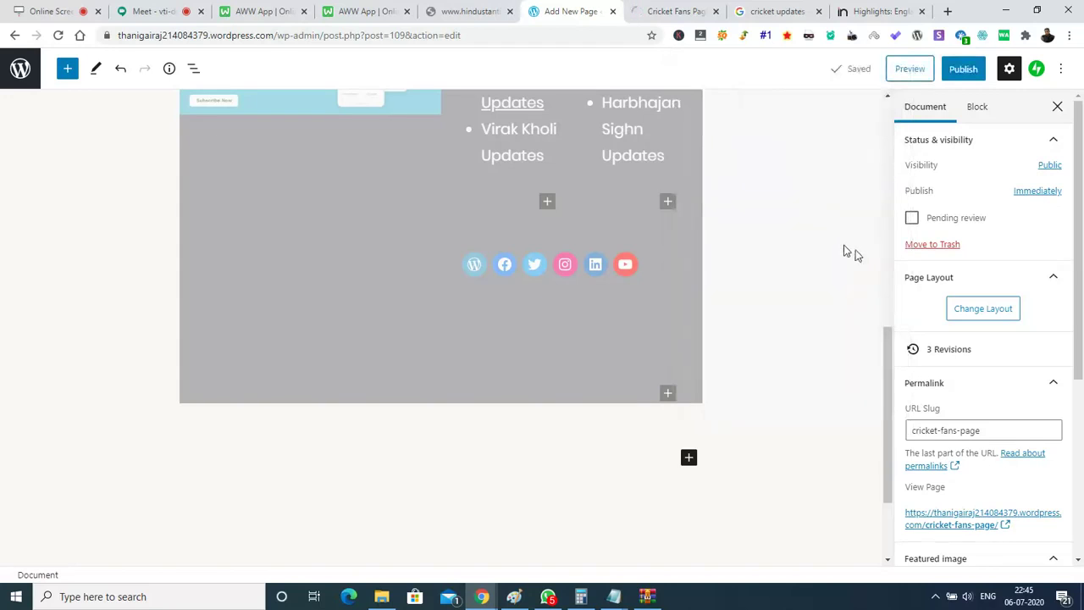
# Step: Examine the available Text, Media, Design, Widgets and Embeds blocks in the block library
pyautogui.click(690, 465)
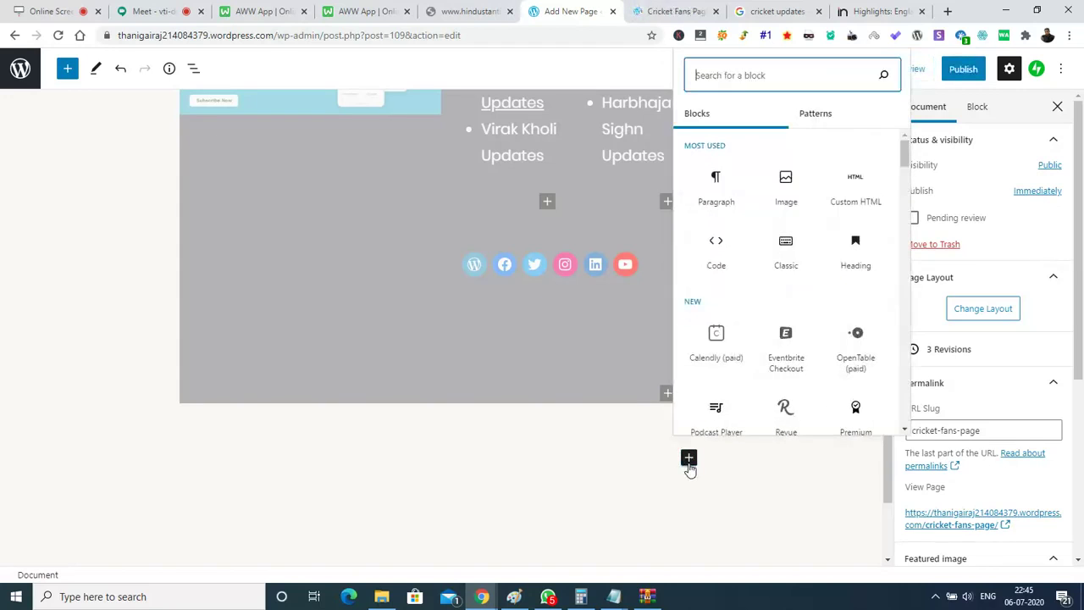
pyautogui.click(906, 156)
pyautogui.moveTo(906, 156); pyautogui.dragTo(908, 185)
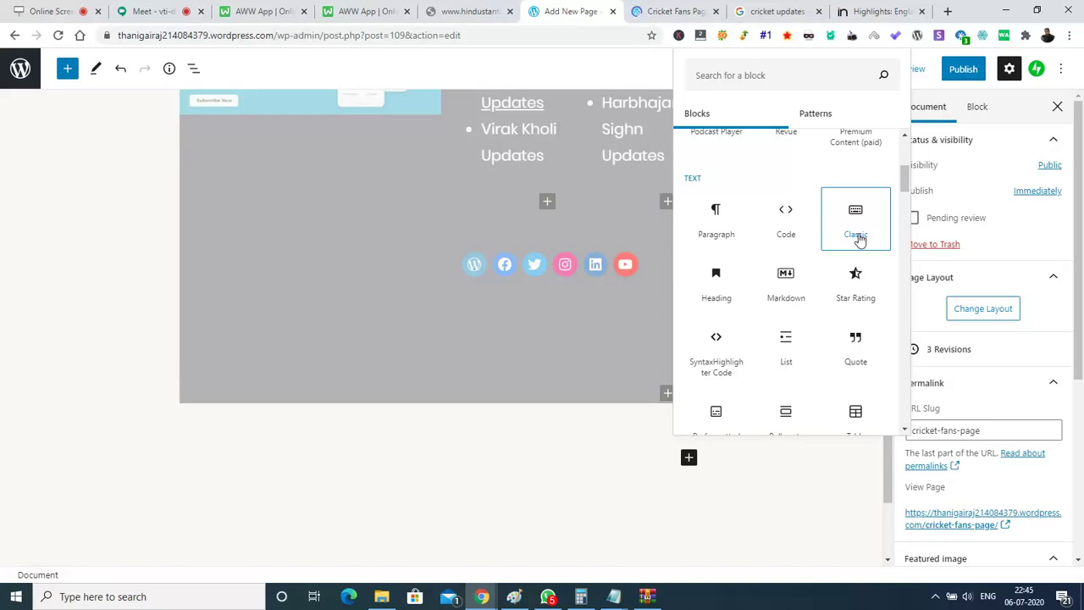
pyautogui.scroll(-1, 904, 182)
pyautogui.moveTo(904, 188); pyautogui.dragTo(905, 197)
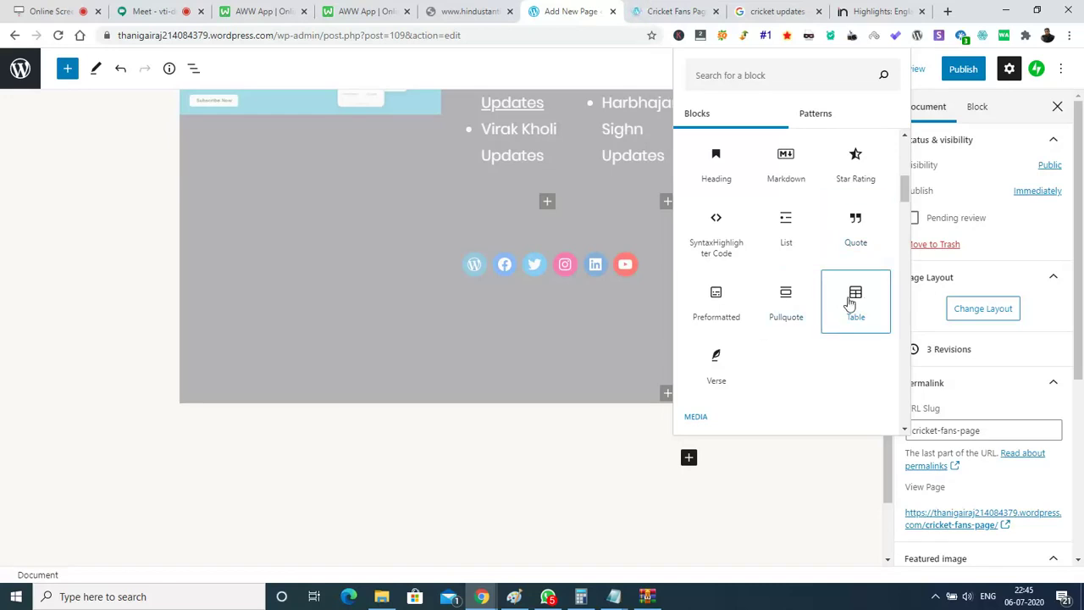
pyautogui.moveTo(904, 198); pyautogui.dragTo(911, 221)
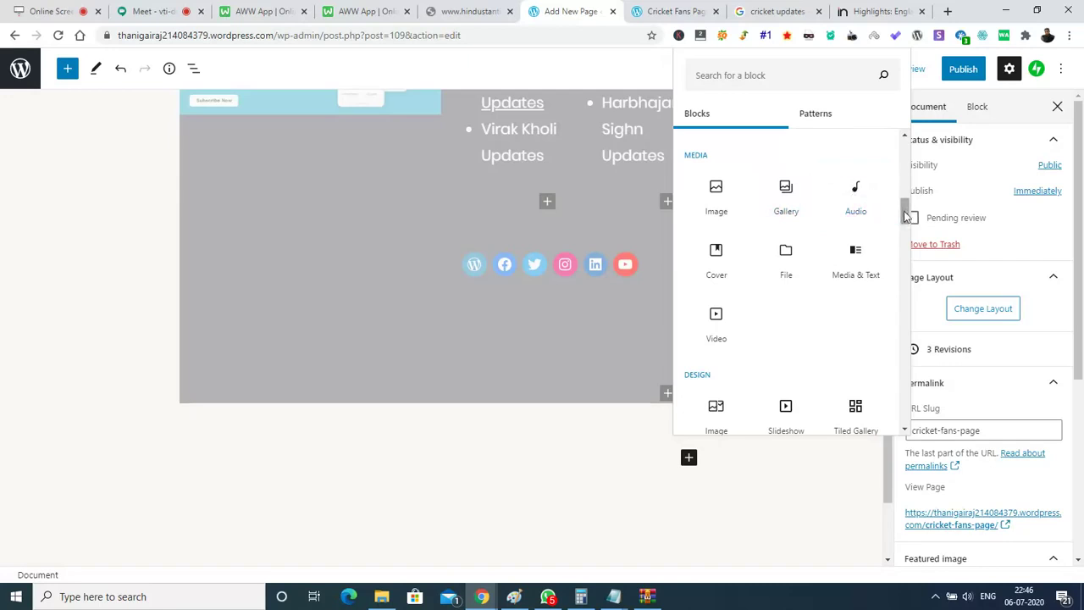
pyautogui.moveTo(905, 216); pyautogui.dragTo(905, 229)
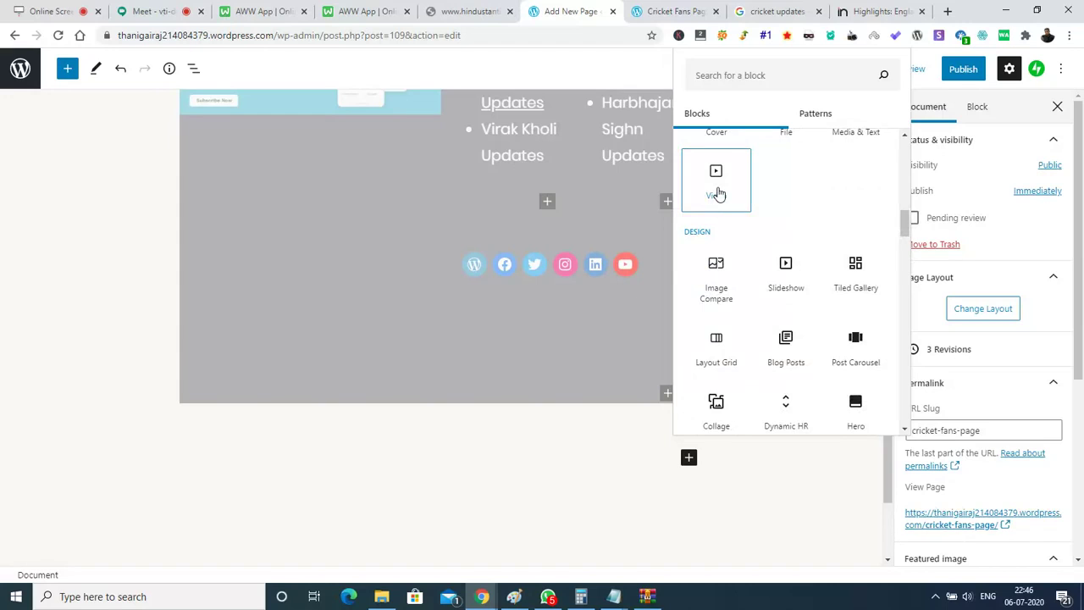
pyautogui.moveTo(906, 222); pyautogui.dragTo(910, 229)
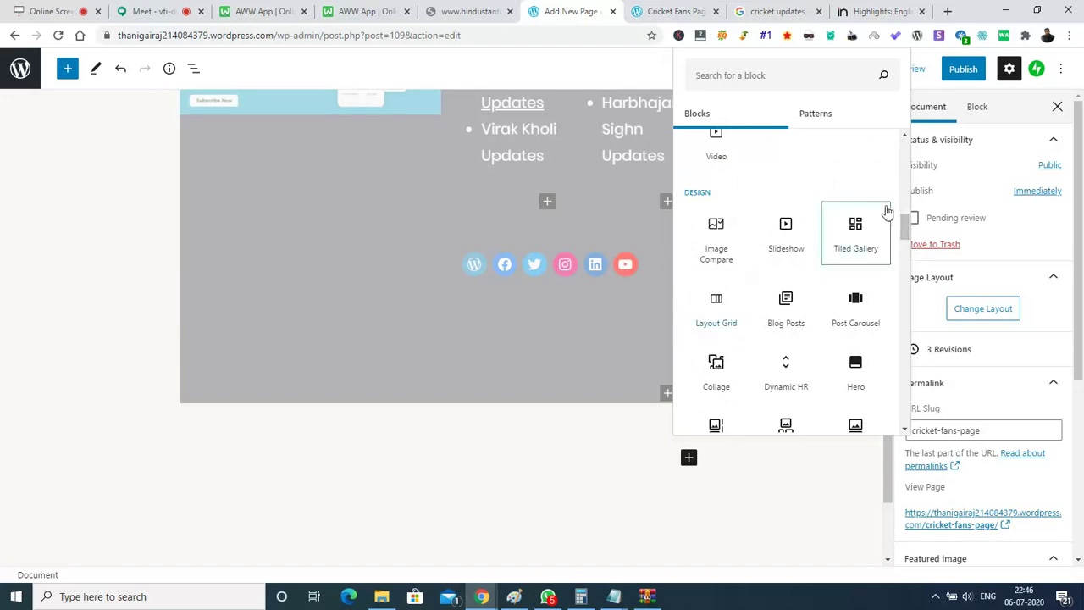
pyautogui.moveTo(907, 227); pyautogui.dragTo(910, 242)
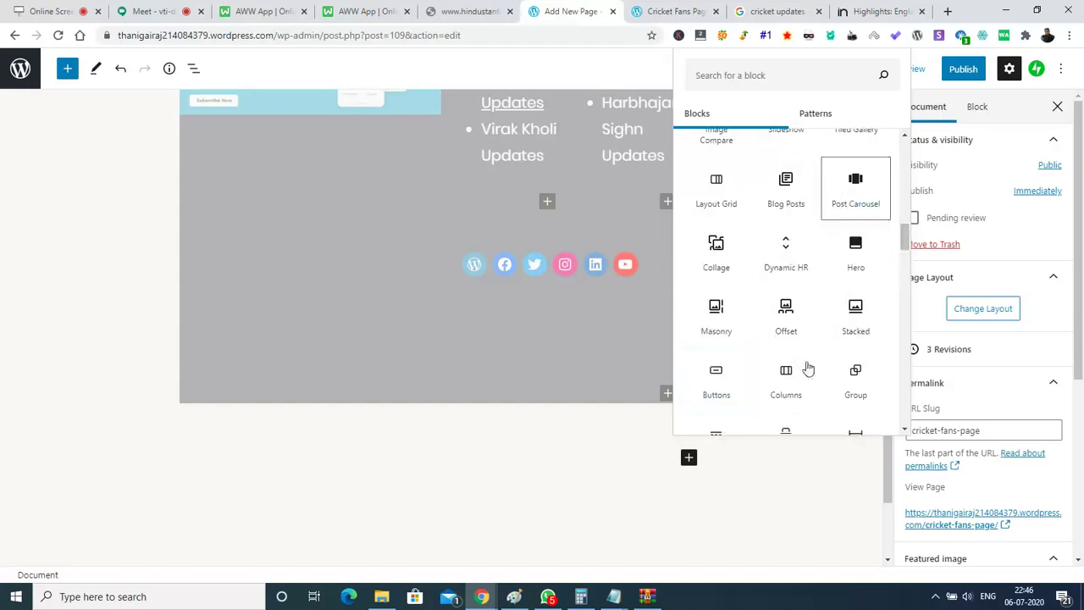
pyautogui.moveTo(909, 237); pyautogui.dragTo(907, 280)
pyautogui.moveTo(906, 279); pyautogui.dragTo(906, 282)
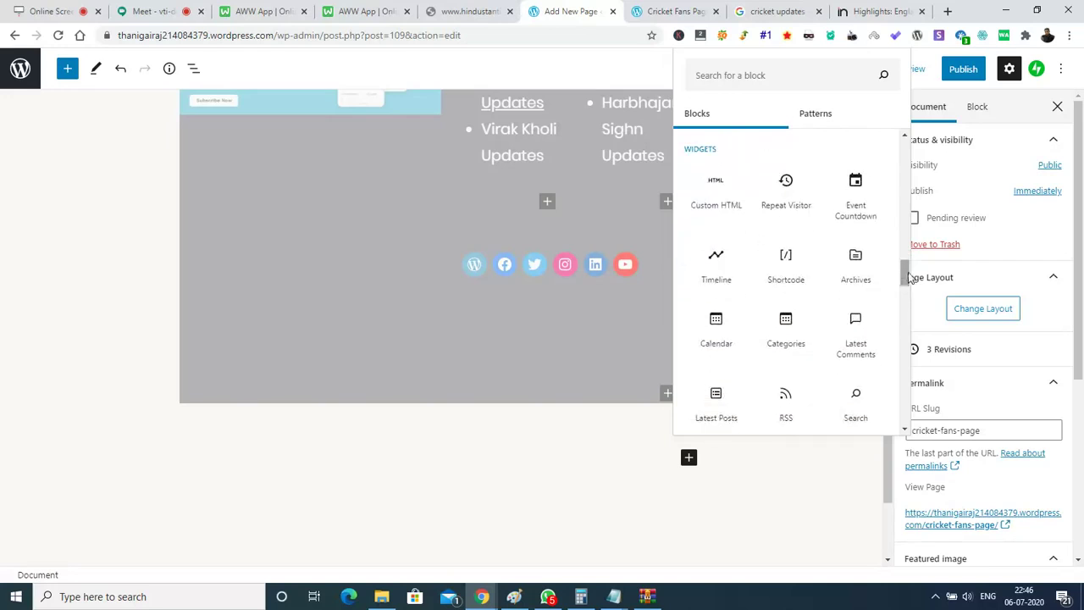
pyautogui.moveTo(907, 275); pyautogui.dragTo(908, 279)
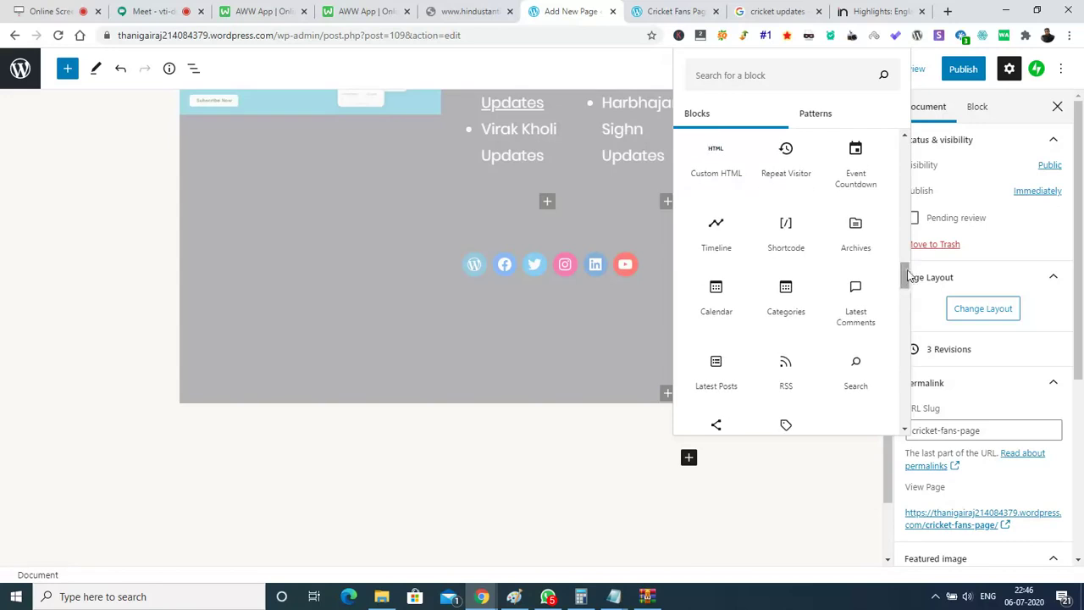
pyautogui.moveTo(908, 281); pyautogui.dragTo(908, 310)
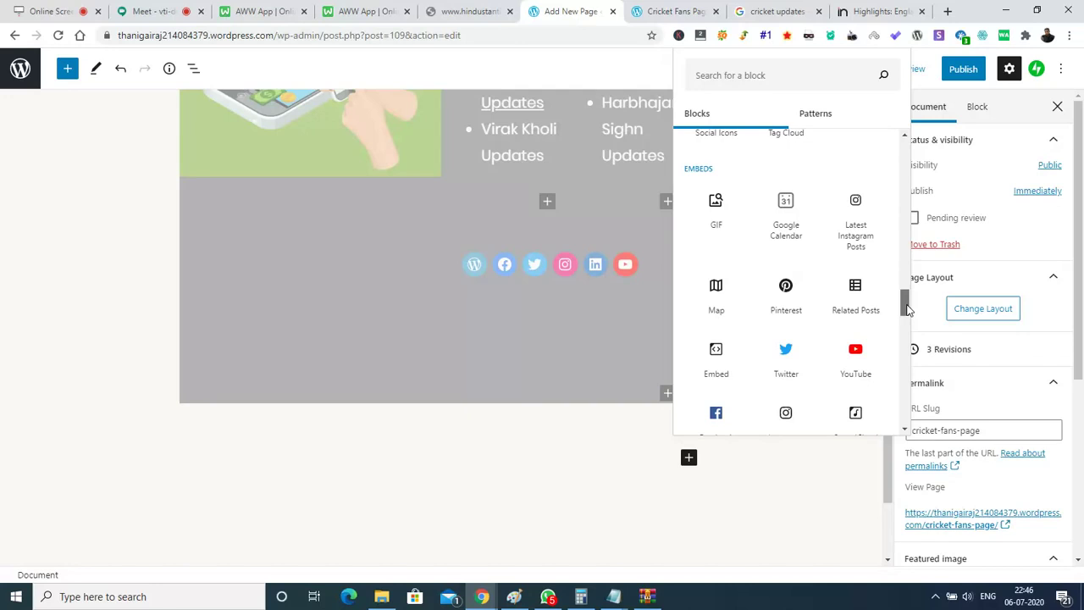
pyautogui.moveTo(908, 310); pyautogui.dragTo(914, 161)
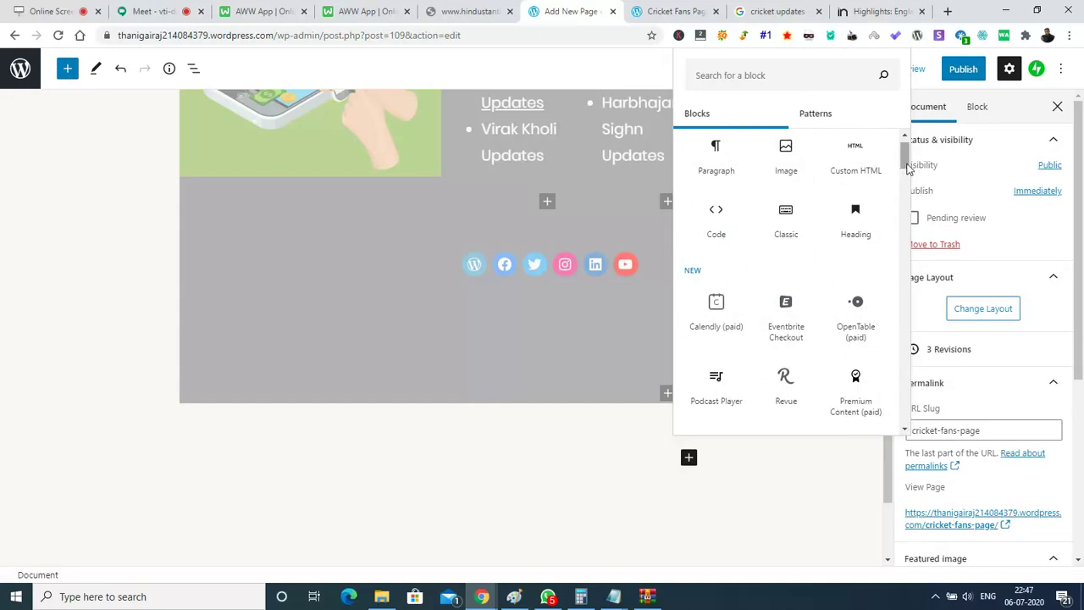
pyautogui.scroll(1, 909, 170)
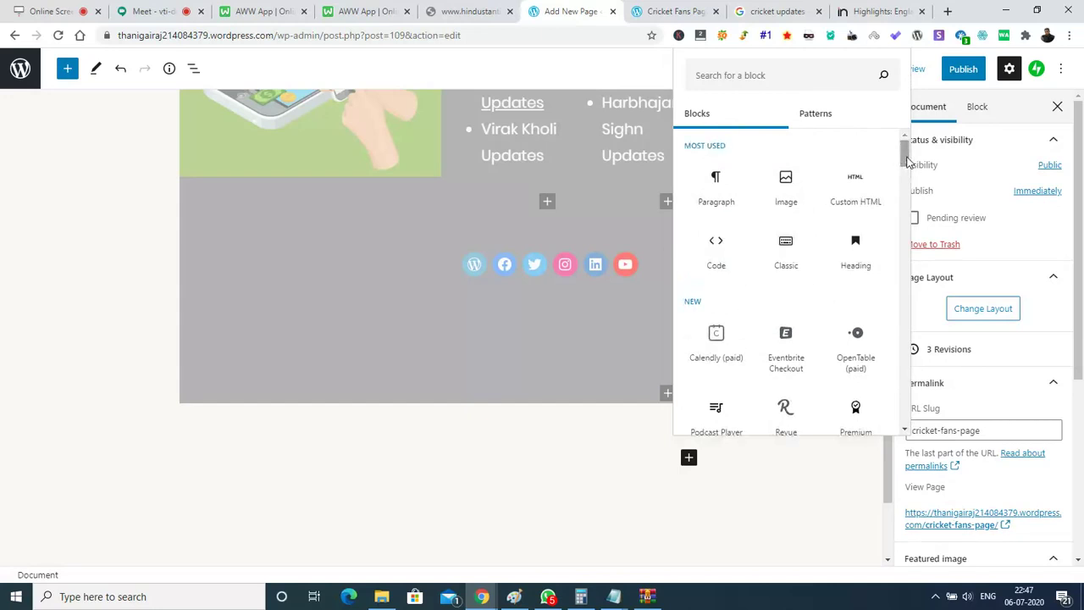
# Step: Add a Classic block below the Media & Text block and enter the text "Hi Everyone" in it
pyautogui.click(794, 256)
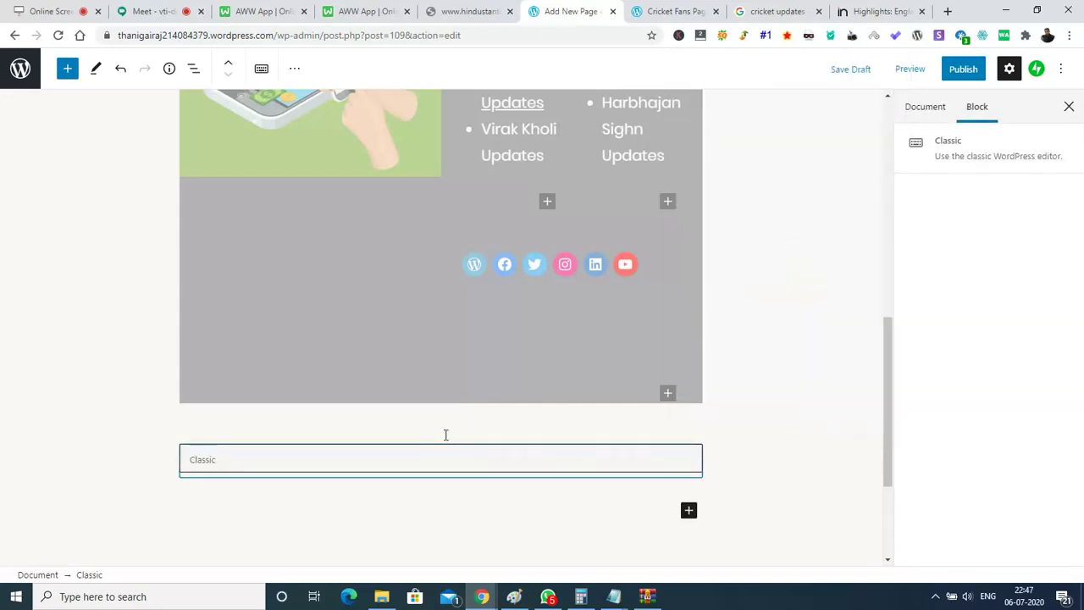
pyautogui.moveTo(442, 433)
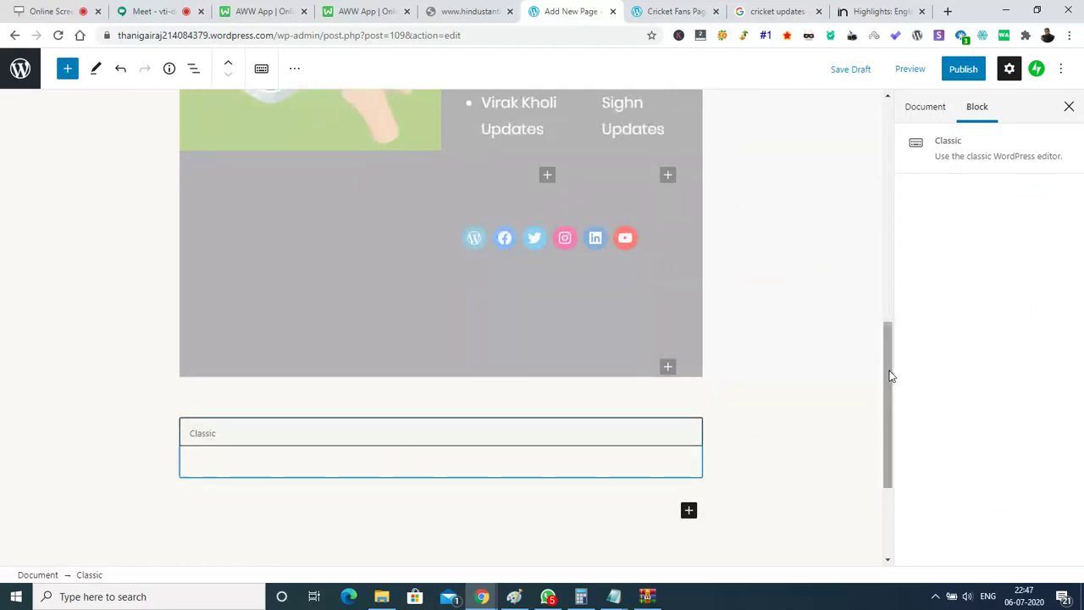
pyautogui.moveTo(890, 375); pyautogui.dragTo(864, 433)
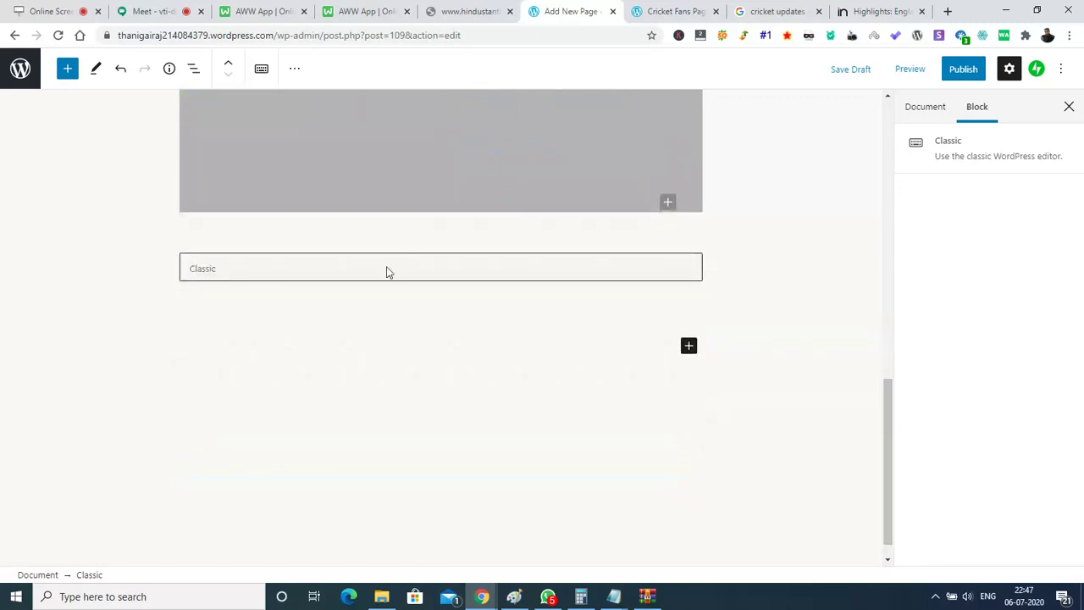
pyautogui.click(336, 277)
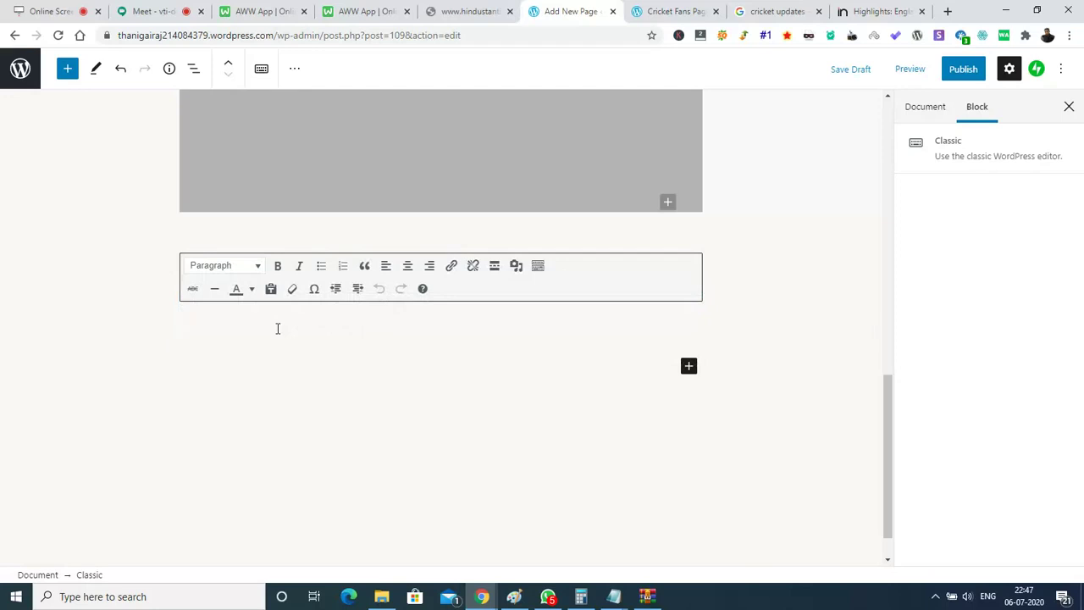
pyautogui.write('Hi')
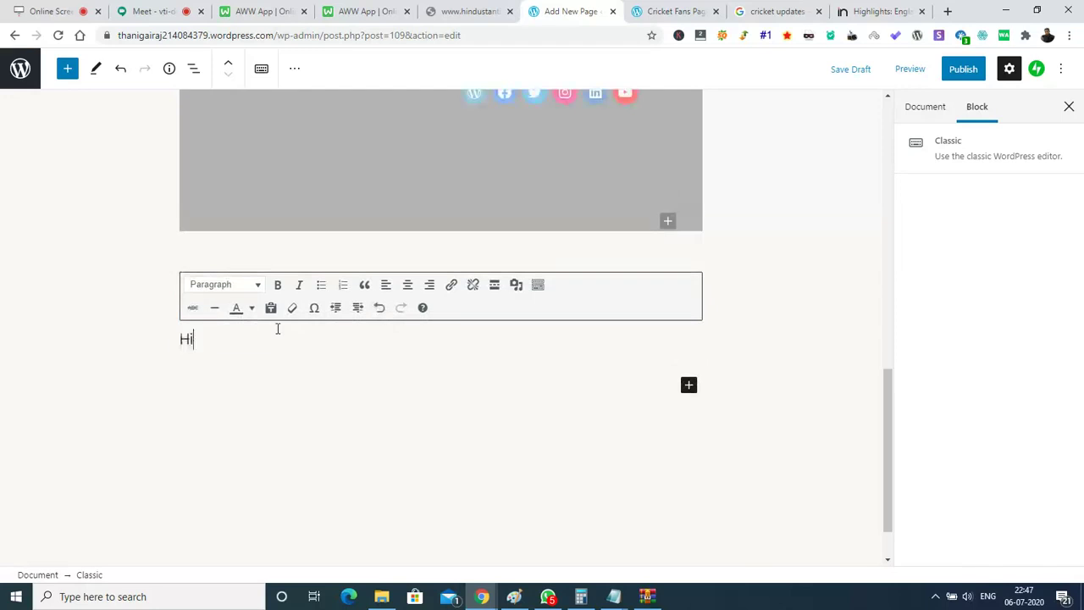
pyautogui.write(' Everyone')
# Step: Format the whole "Hi Everyone" text as bold and italic, and centre it
pyautogui.hotkey('ctrl', 'a')
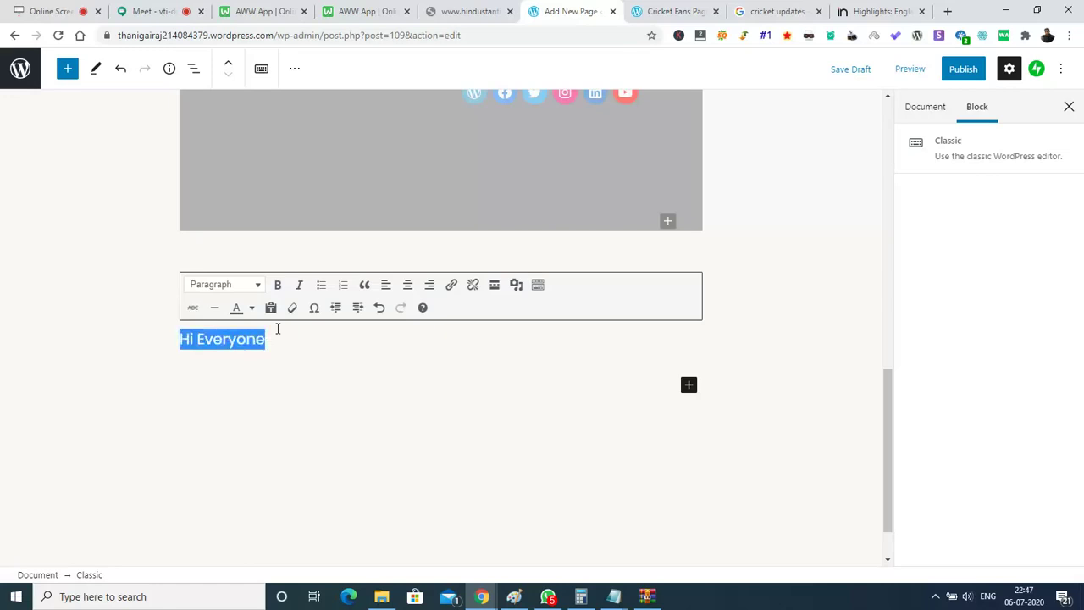
pyautogui.click(277, 284)
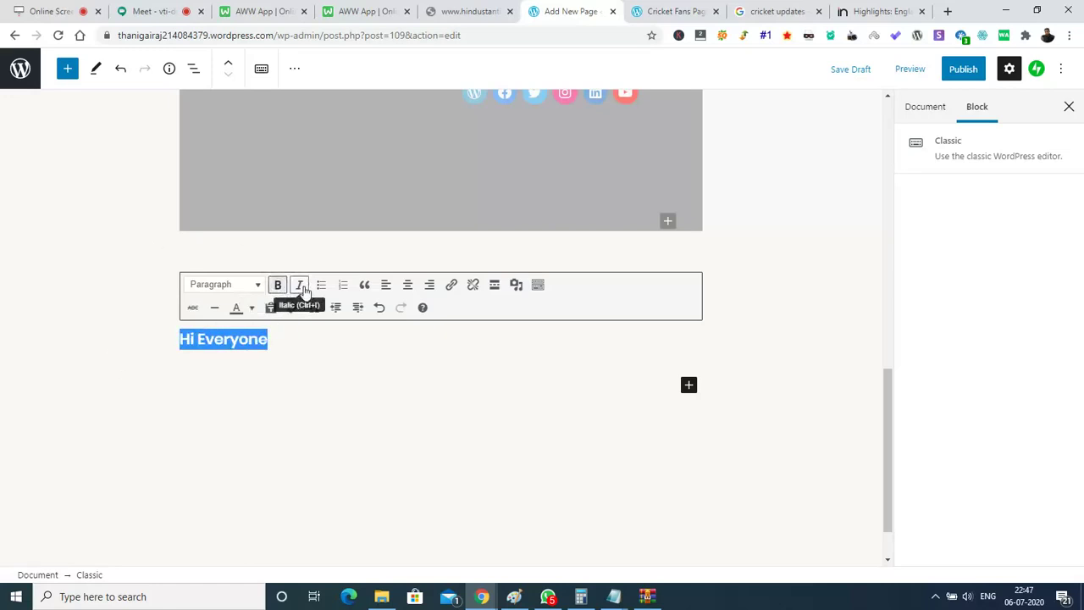
pyautogui.click(301, 286)
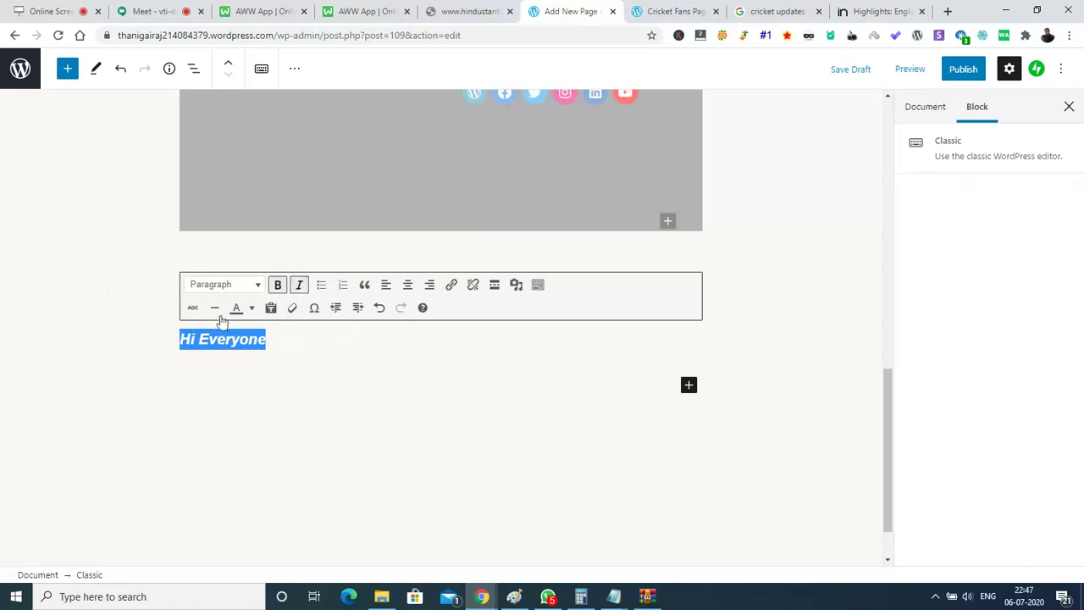
pyautogui.click(409, 285)
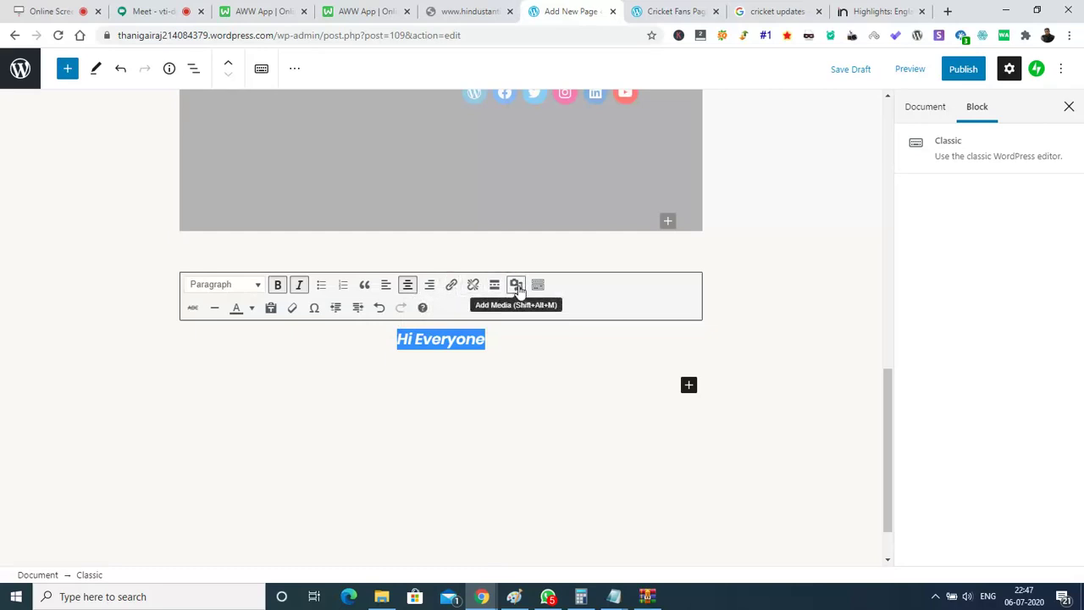
pyautogui.click(521, 342)
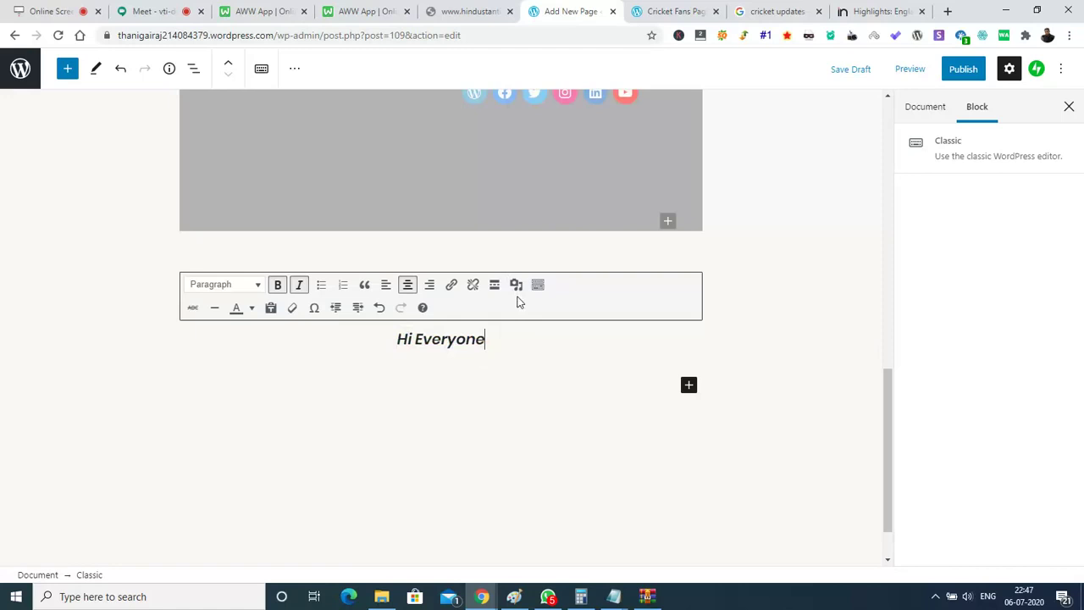
# Step: Insert 6362.jpg from the media library on a new line below "Hi Everyone" and select the inserted image
pyautogui.press('Return')
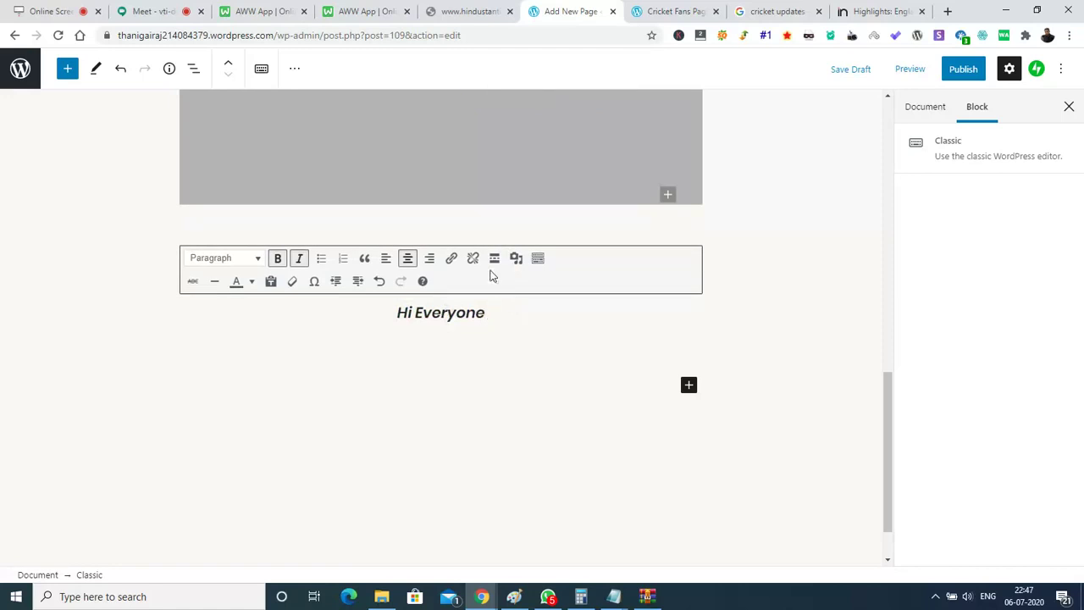
pyautogui.click(515, 258)
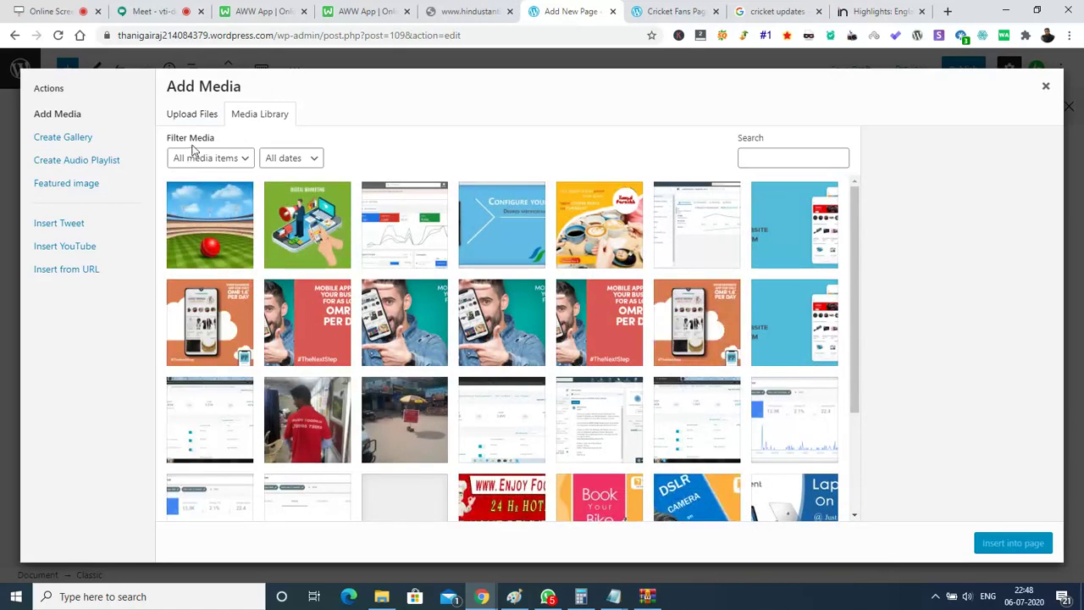
pyautogui.click(222, 237)
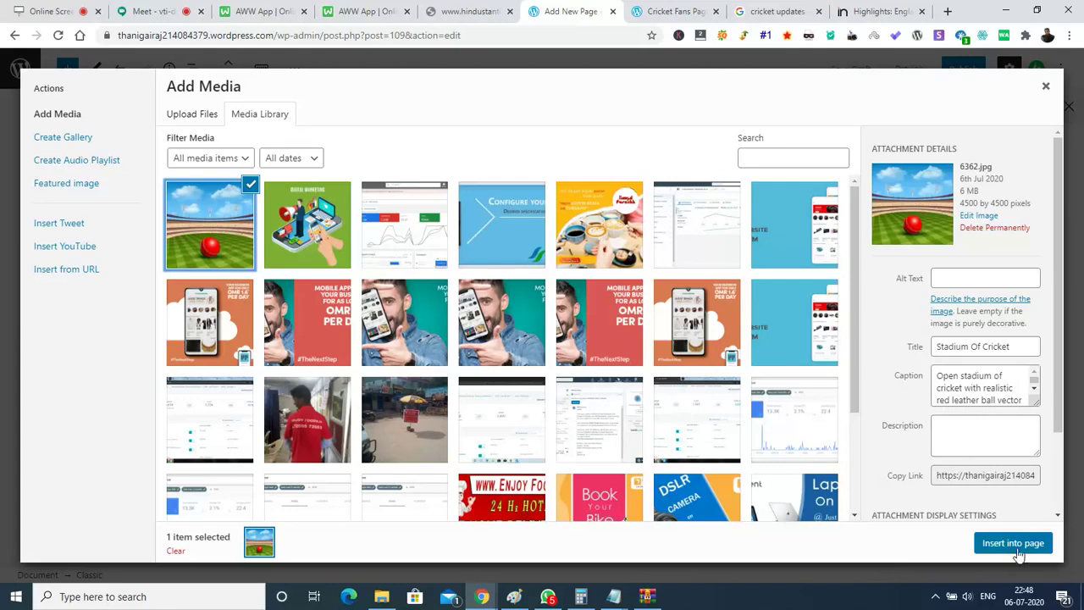
pyautogui.click(1013, 543)
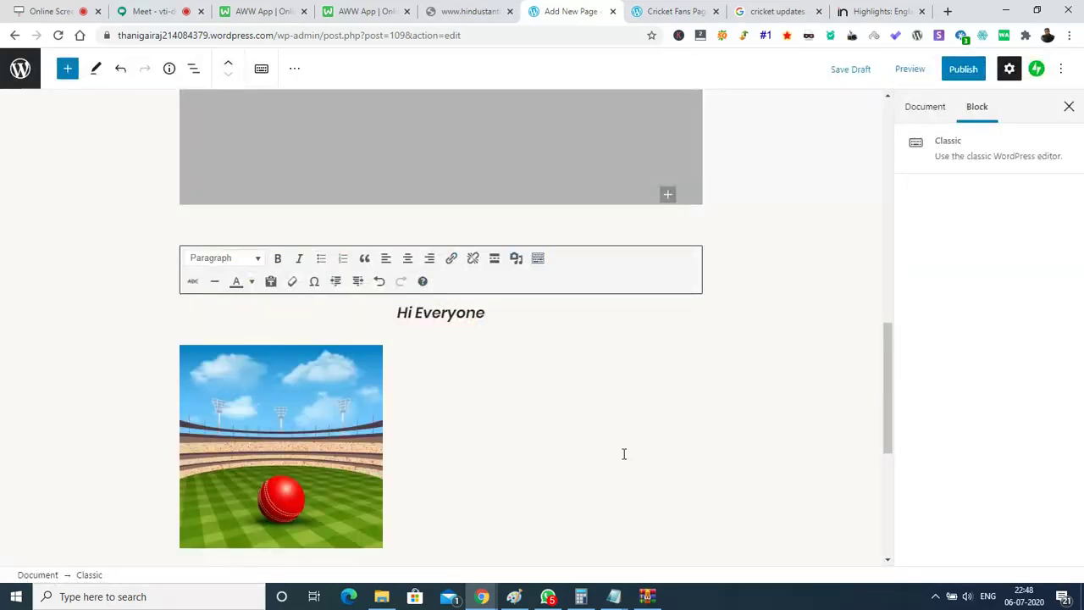
pyautogui.click(324, 427)
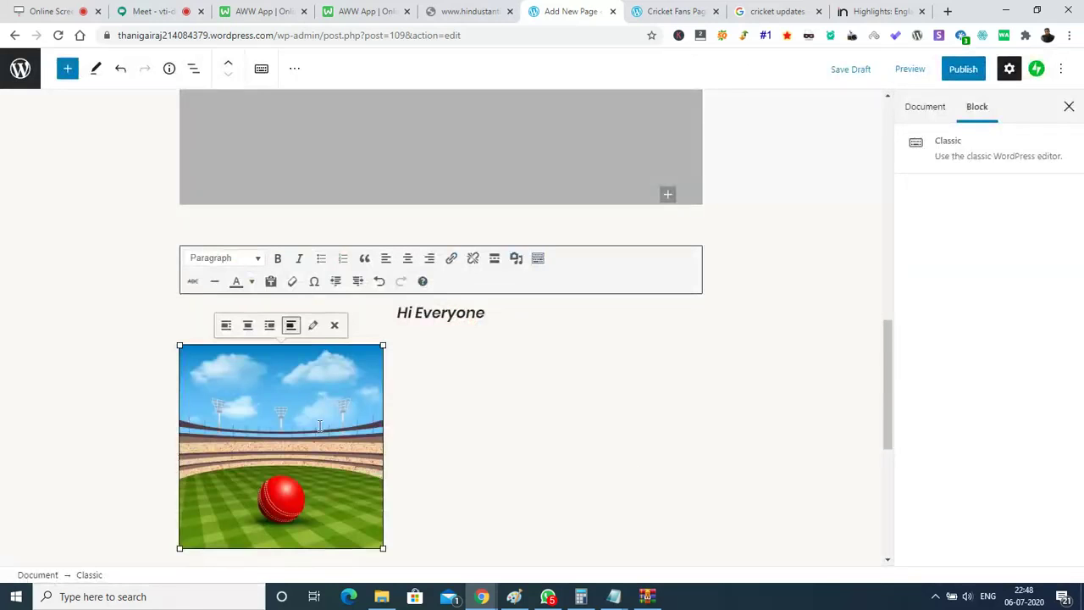
# Step: Try the centre, right, left and no-alignment options on the stadium image in the Classic block
pyautogui.click(408, 257)
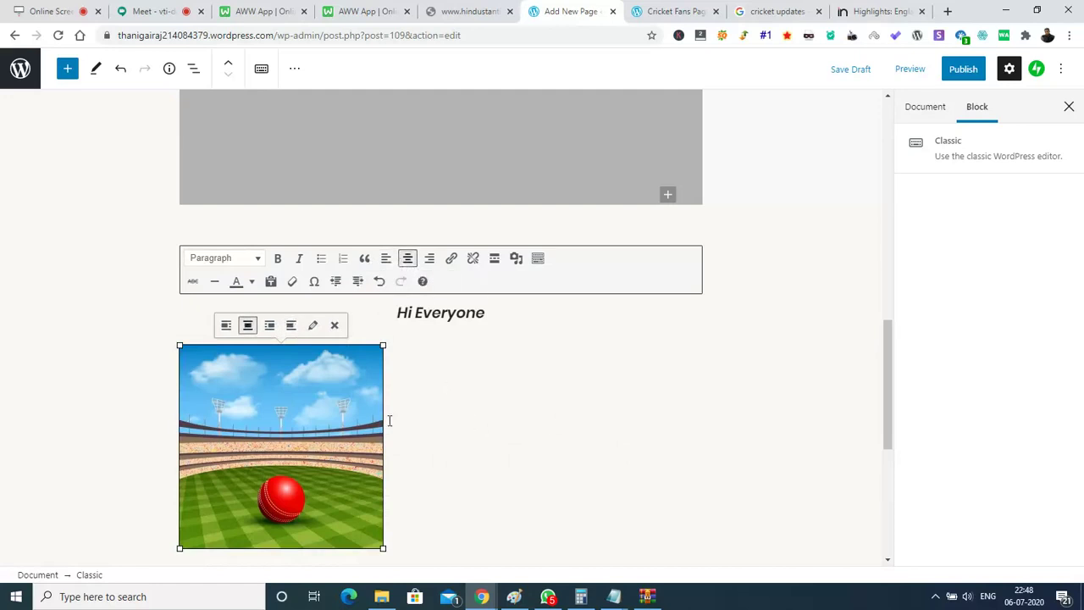
pyautogui.click(270, 327)
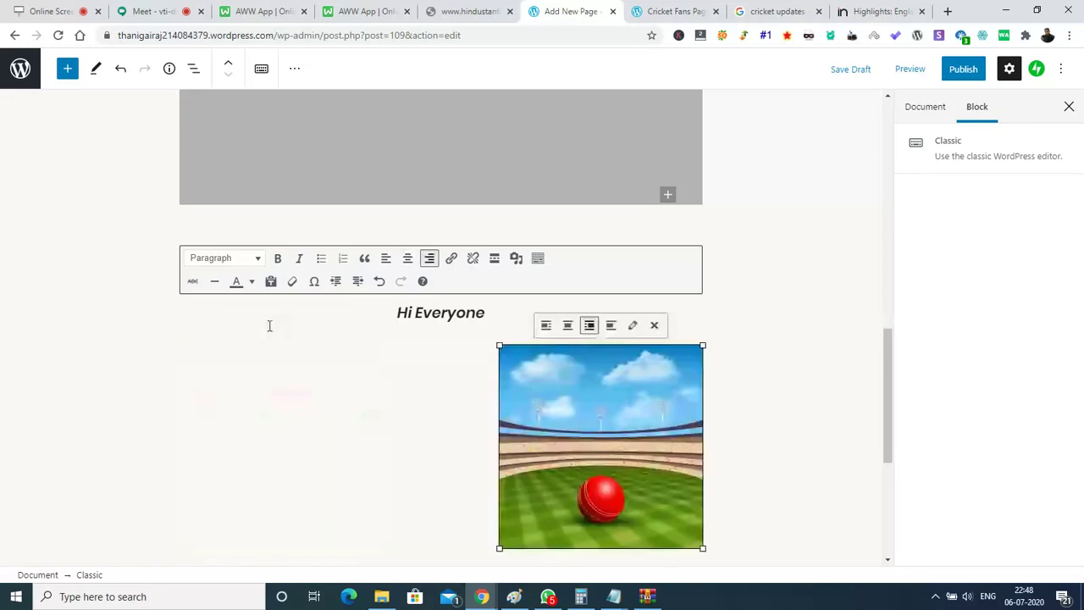
pyautogui.click(609, 329)
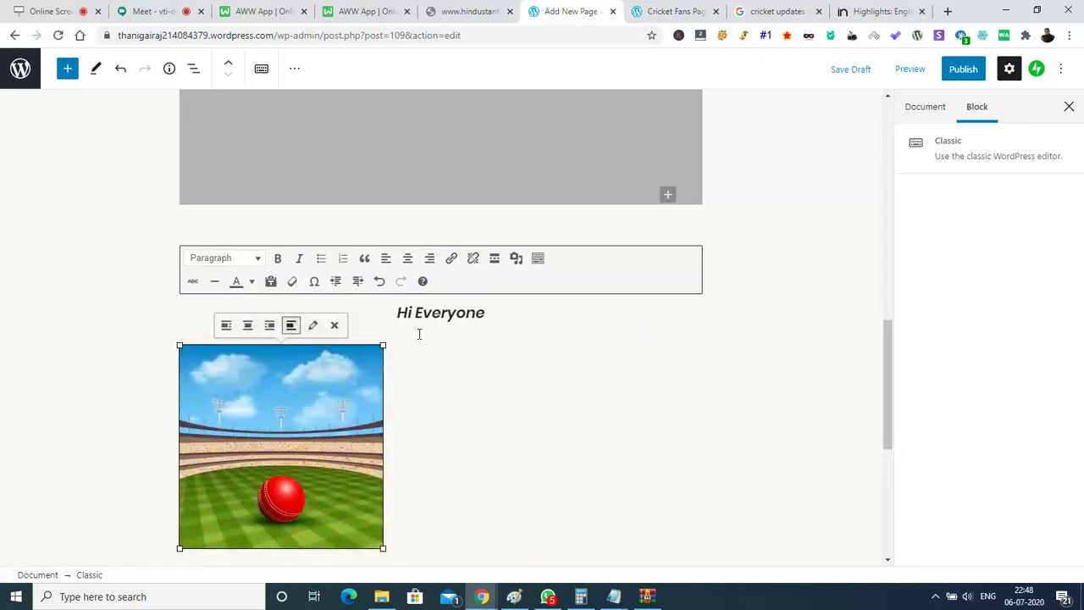
pyautogui.click(269, 325)
pyautogui.click(546, 328)
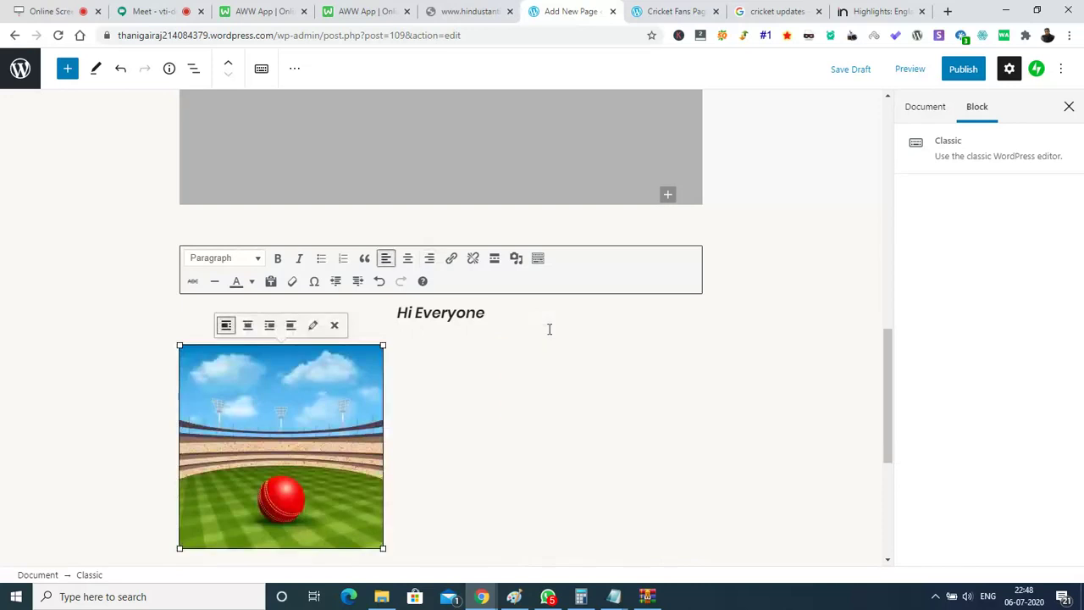
pyautogui.click(270, 326)
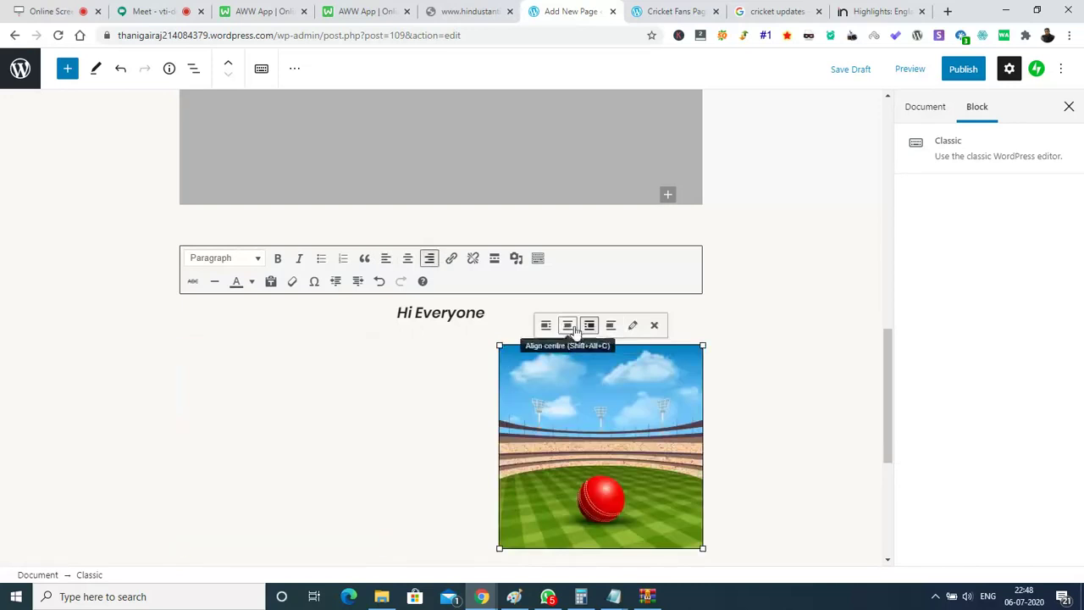
pyautogui.click(567, 326)
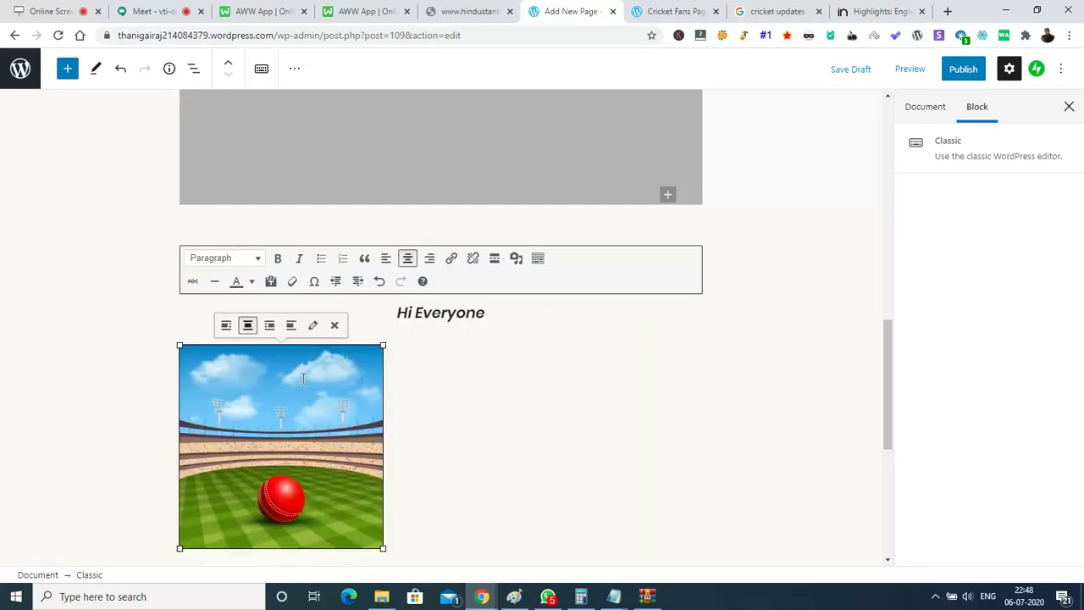
# Step: Try to add blank lines between "Hi Everyone" and the stadium image
pyautogui.press('Up')
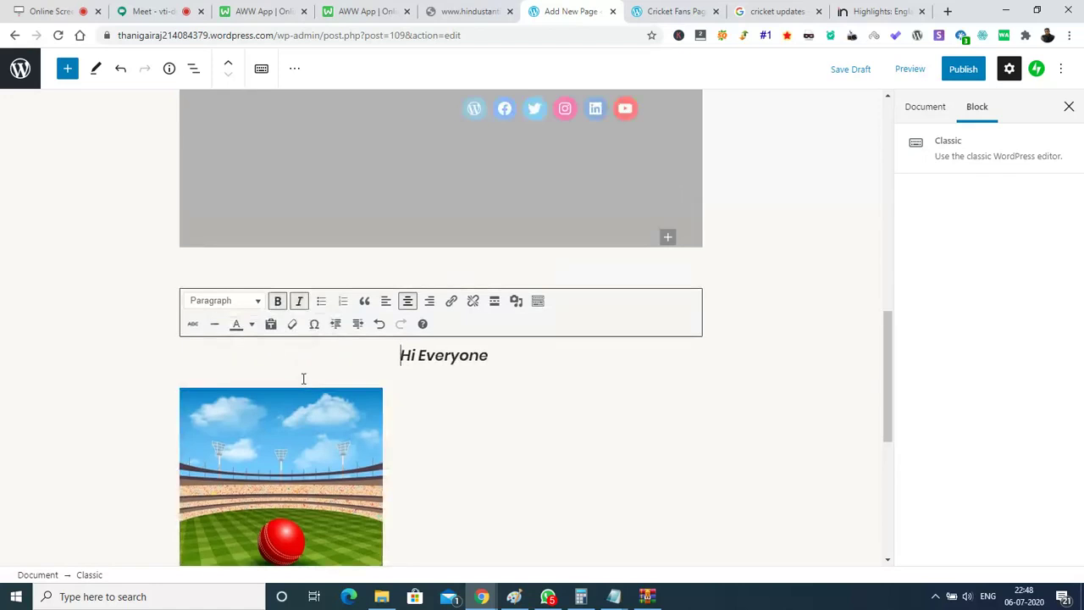
pyautogui.click(304, 378)
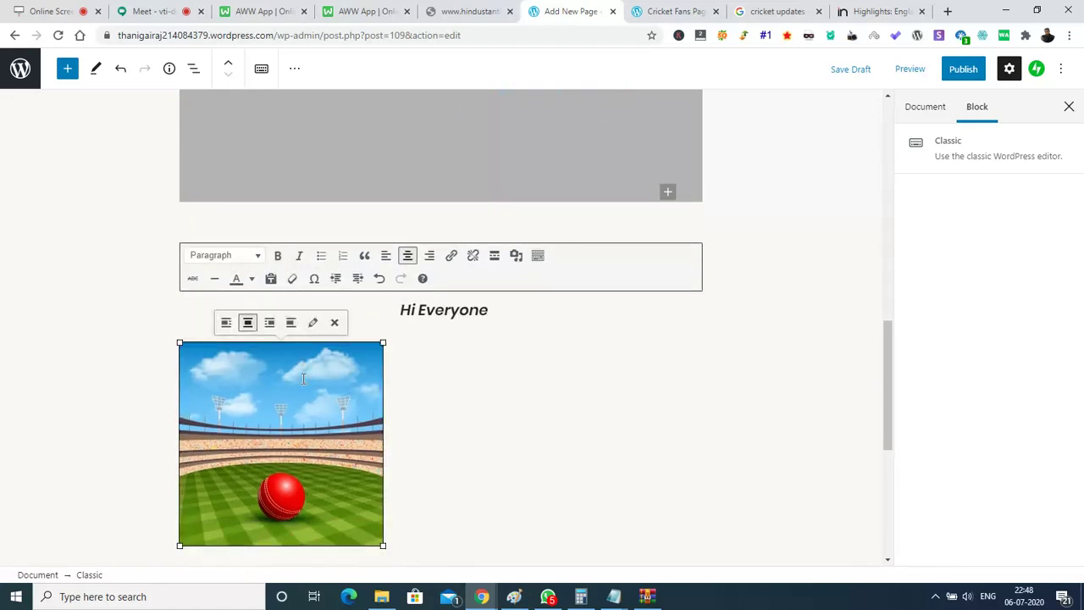
pyautogui.press('Up')
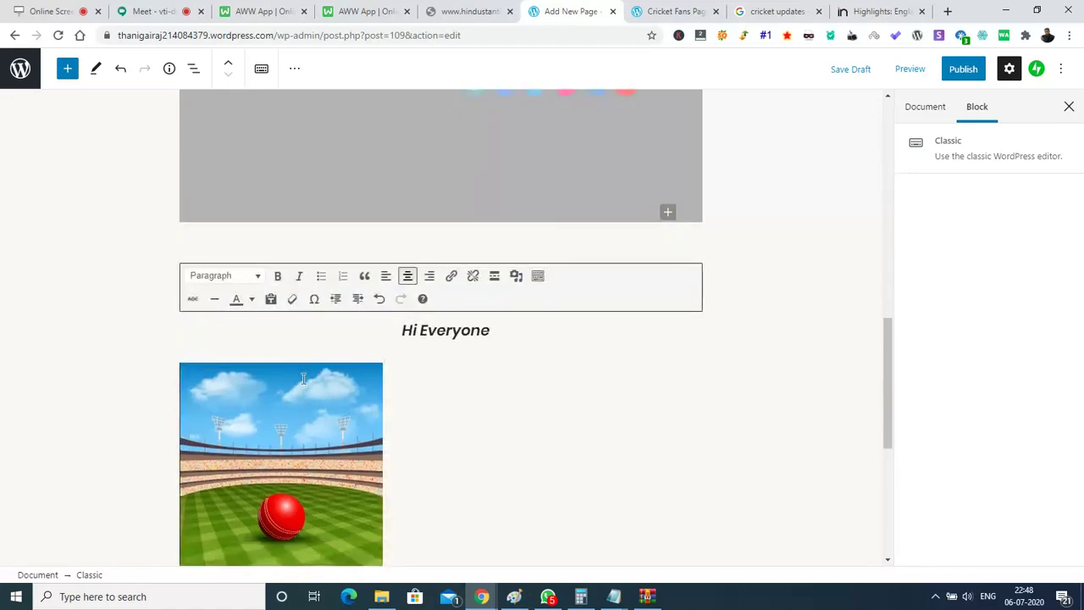
pyautogui.press('Return')
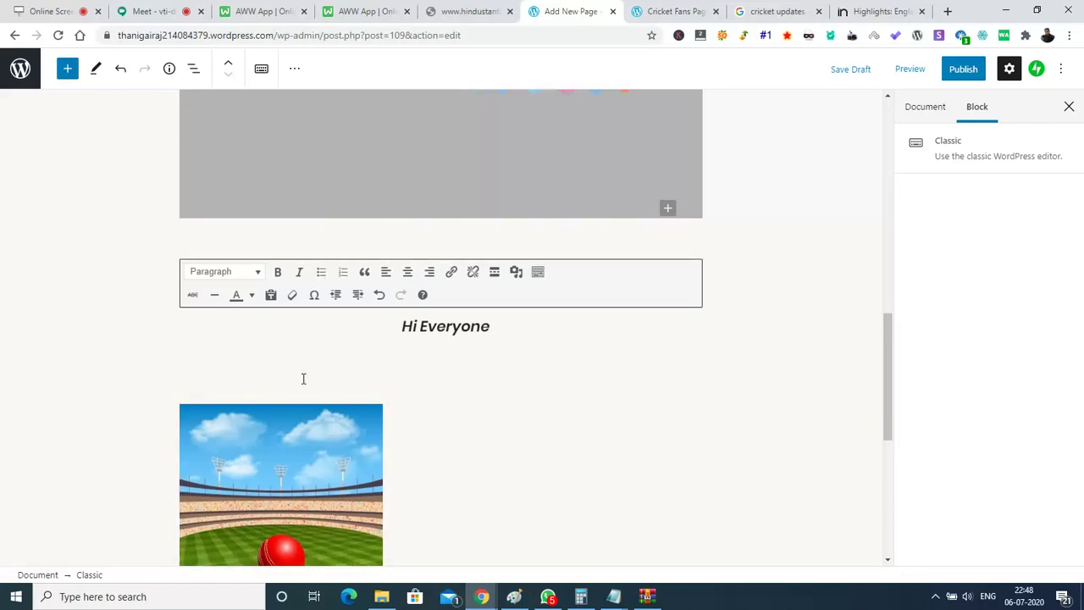
pyautogui.scroll(-1, 303, 379)
pyautogui.press('Return')
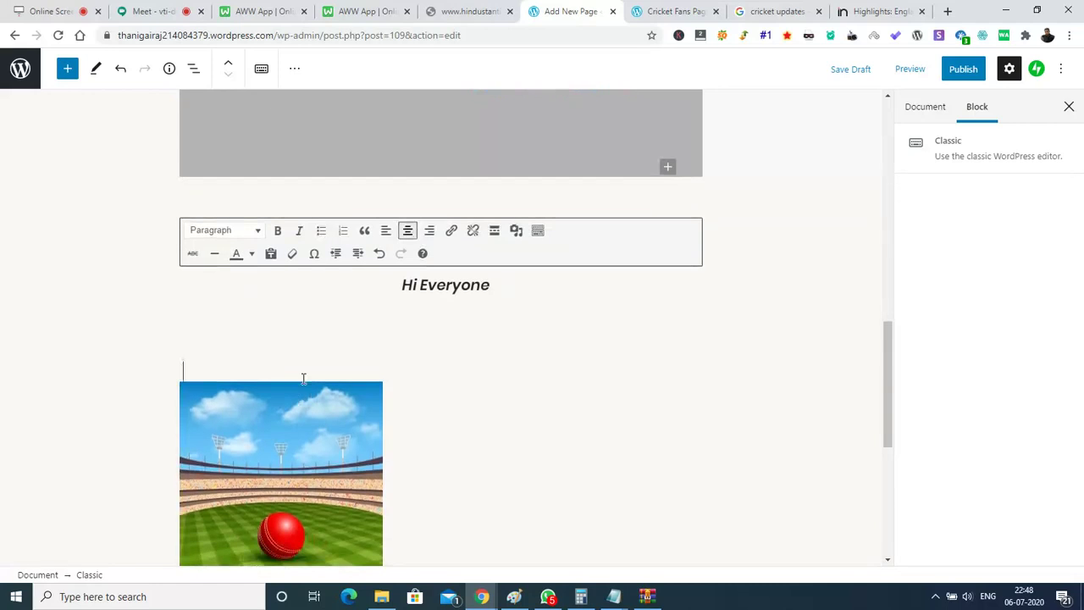
# Step: Undo the edits back past the stadium image's insertion and remove the blank lines below "Hi Everyone"
pyautogui.hotkey('ctrl', 'z')
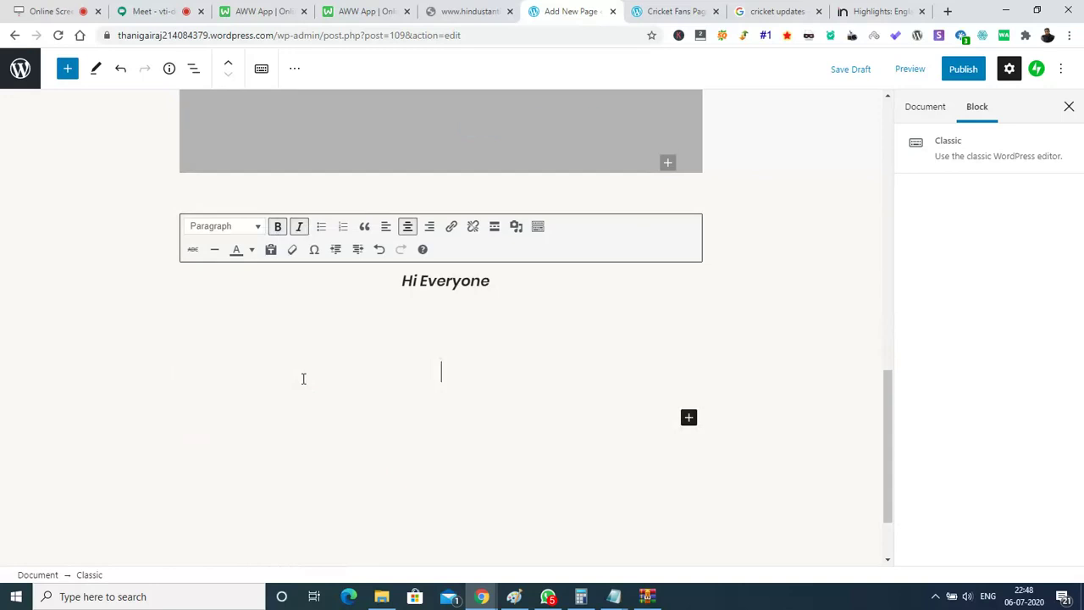
pyautogui.hotkey('ctrl', 'z')
pyautogui.hotkey('ctrl', 'y')
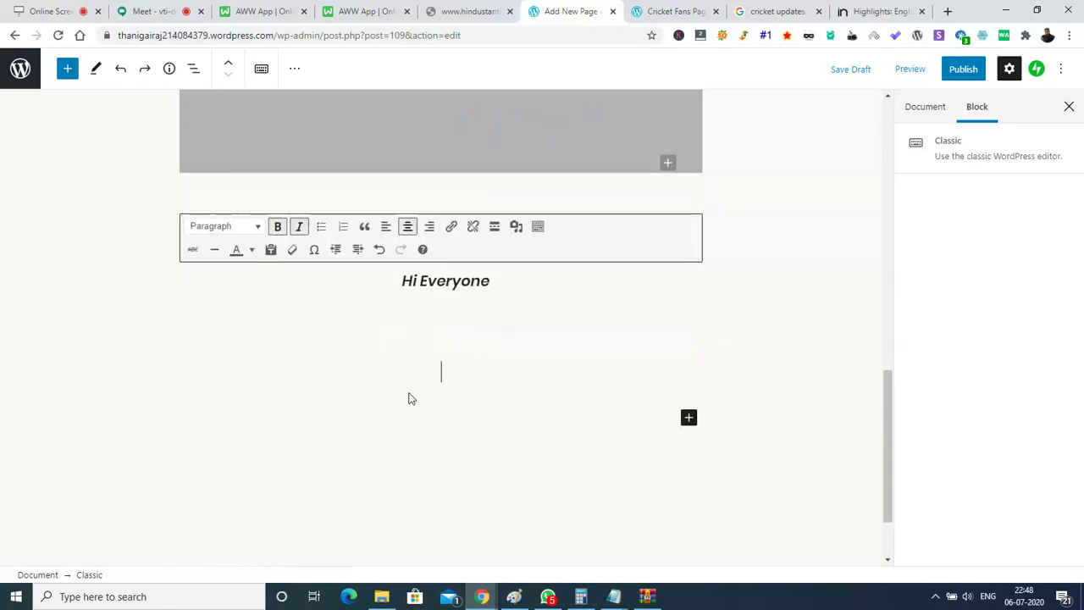
pyautogui.press('BackSpace')
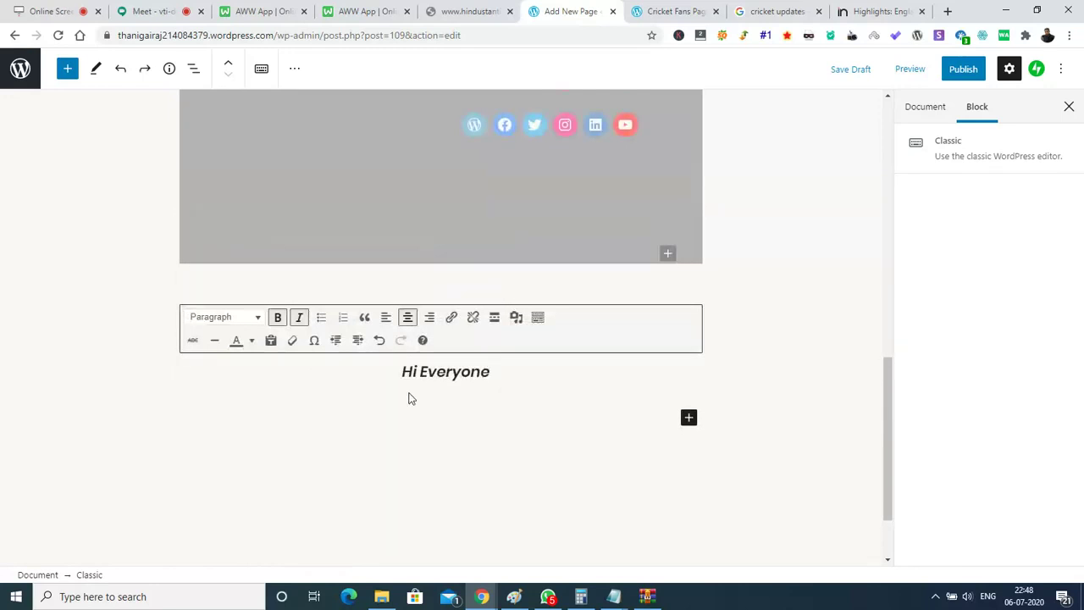
# Step: Insert 6362.jpg from the media library with Centre alignment on a new line below "Hi Everyone"
pyautogui.press('Return')
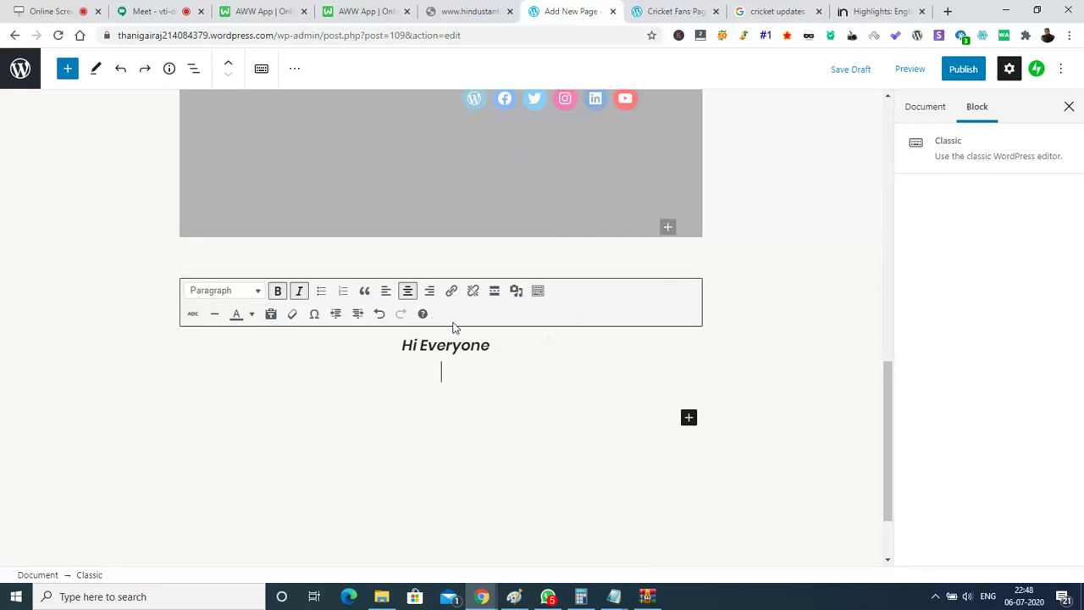
pyautogui.click(517, 291)
pyautogui.click(199, 222)
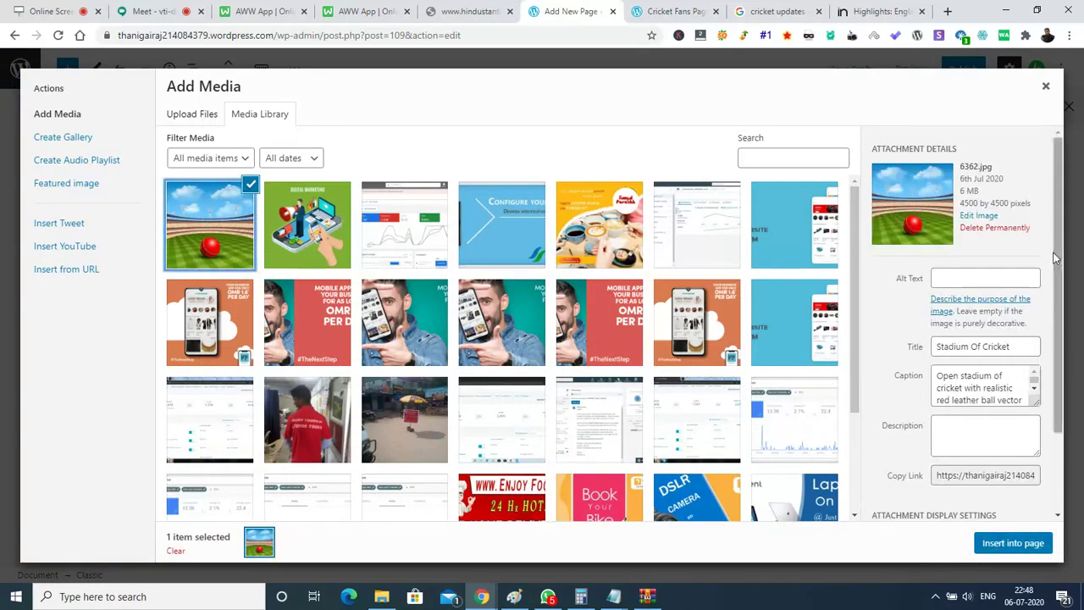
pyautogui.moveTo(1060, 262); pyautogui.dragTo(1072, 403)
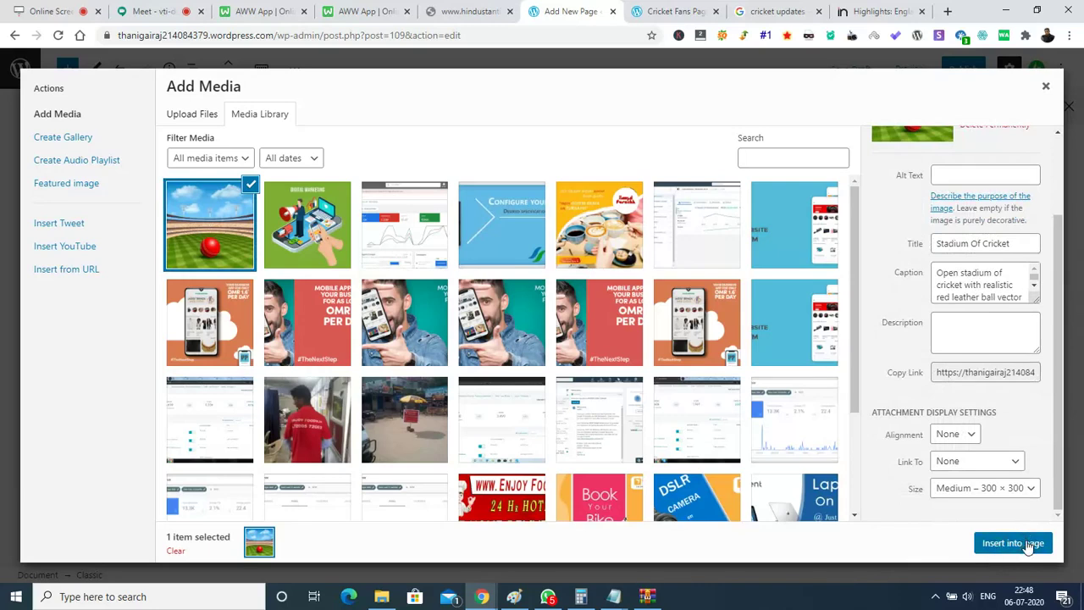
pyautogui.click(954, 434)
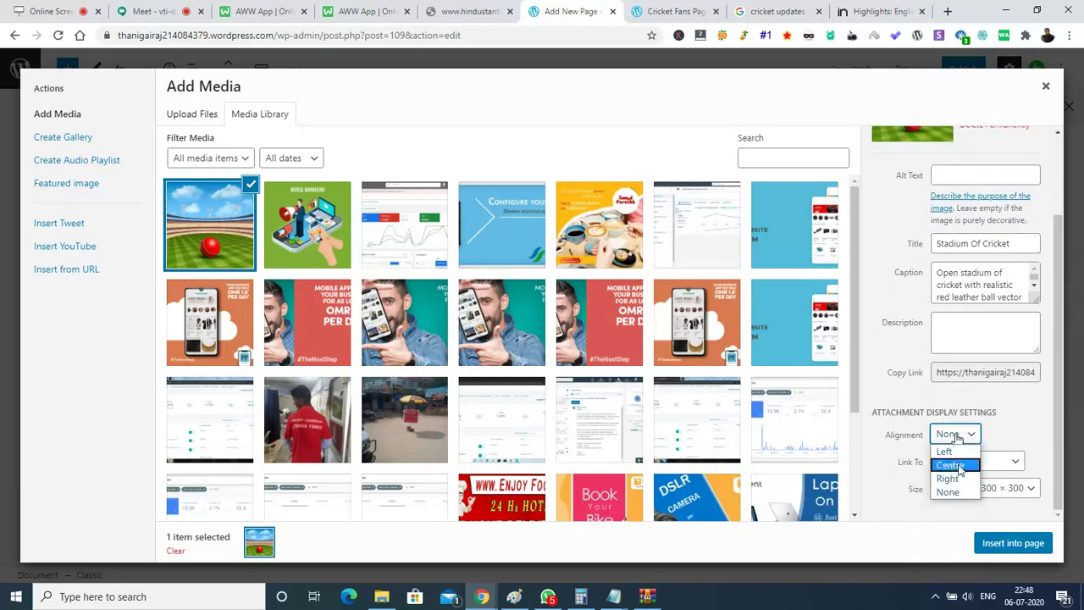
pyautogui.click(960, 468)
pyautogui.click(1005, 542)
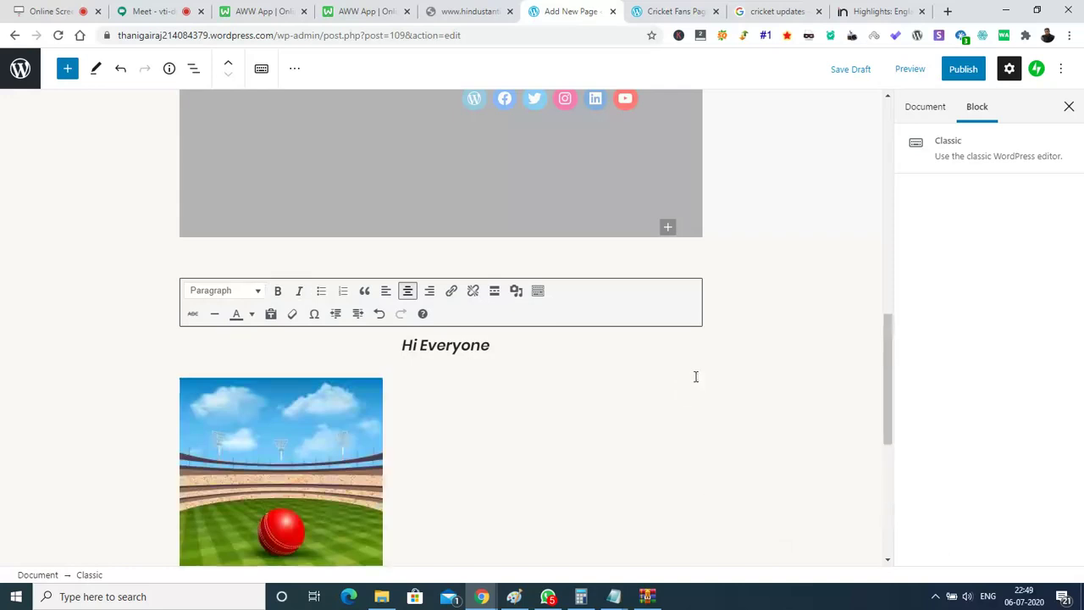
# Step: Review the stadium image's details and advanced options, then close them without changes and deselect the image
pyautogui.click(296, 467)
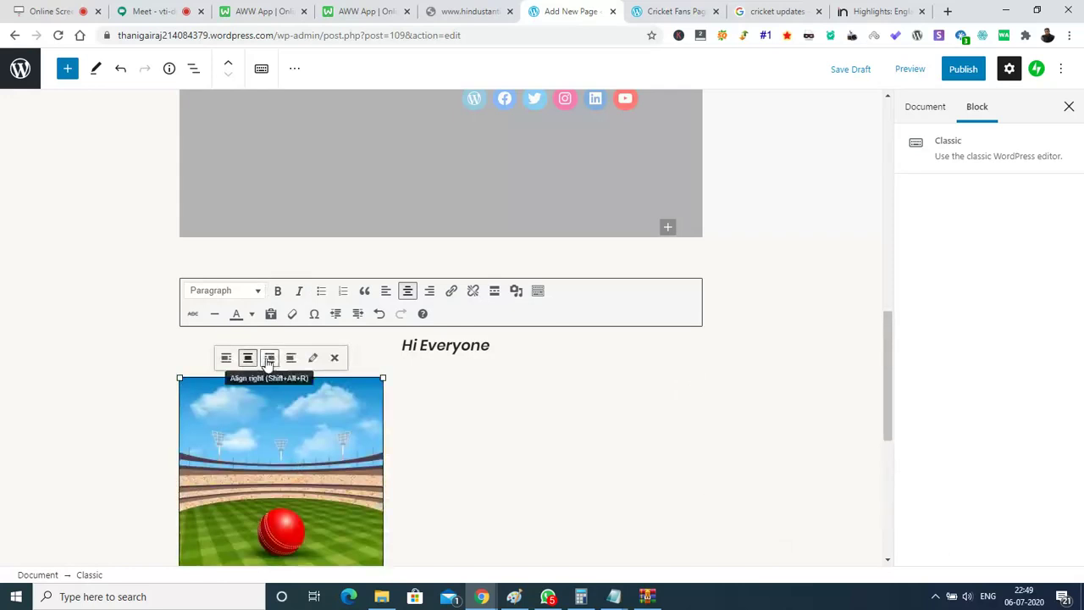
pyautogui.click(312, 358)
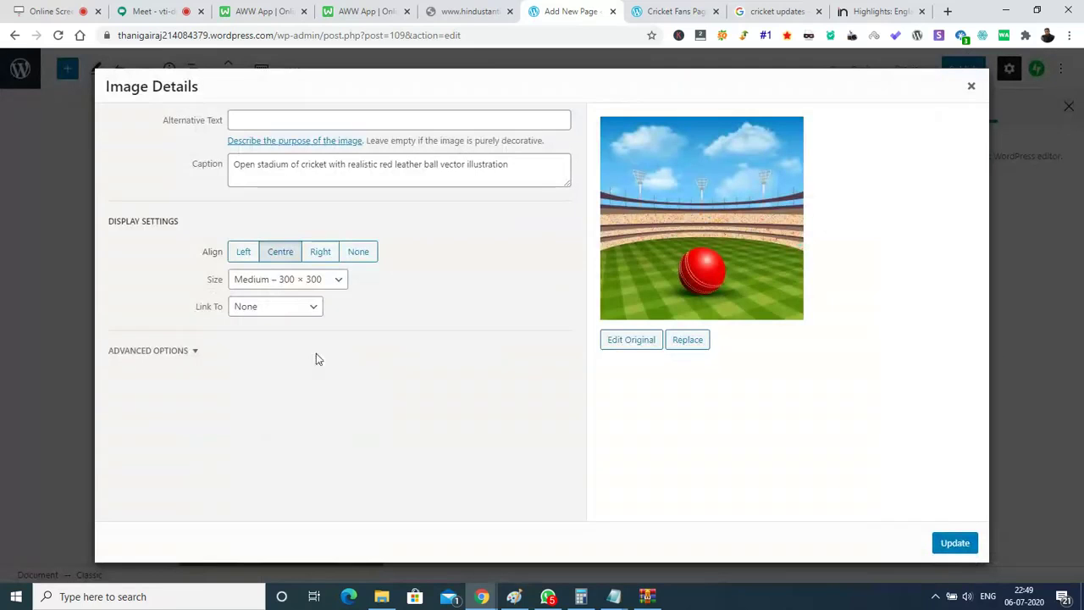
pyautogui.click(170, 351)
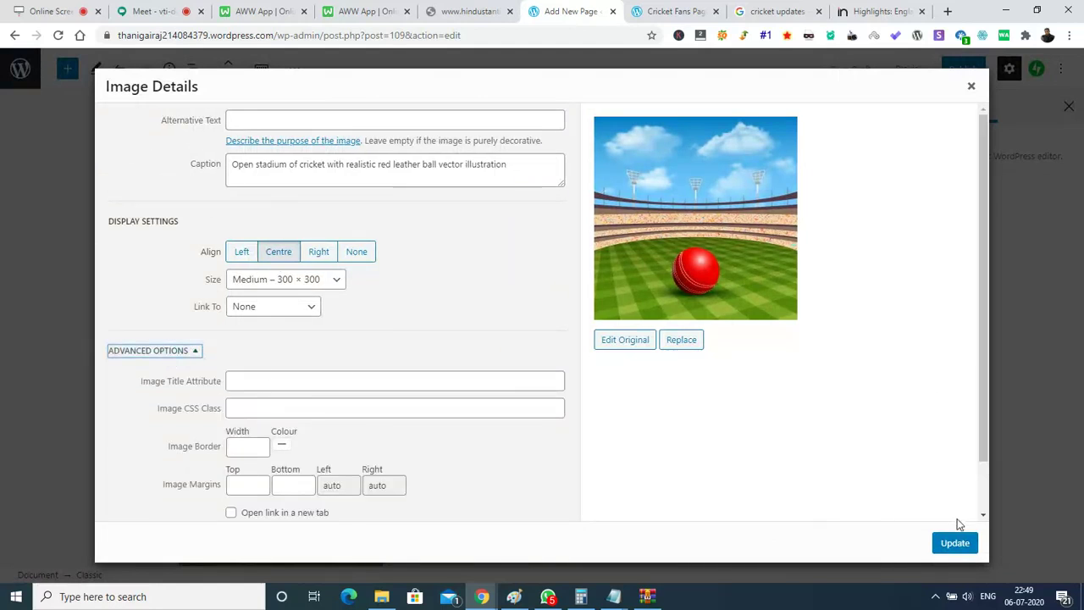
pyautogui.click(973, 88)
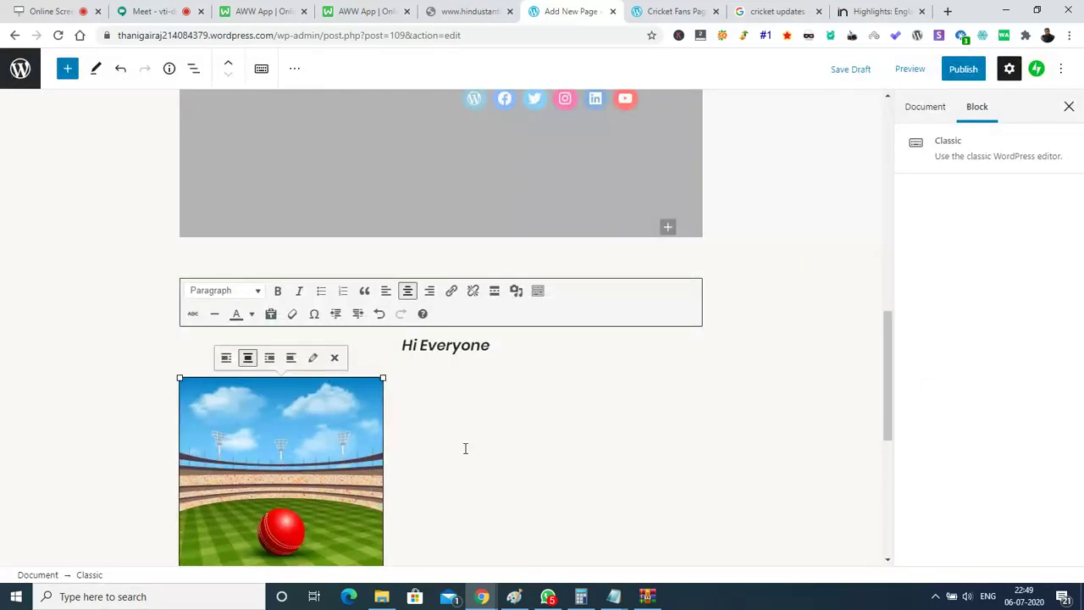
pyautogui.click(425, 416)
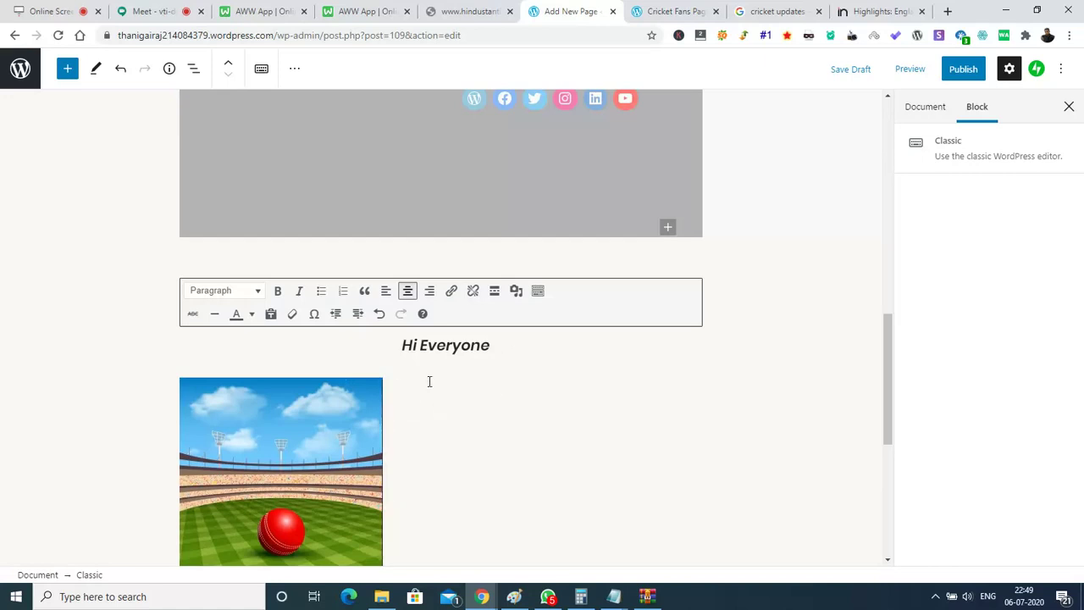
# Step: Show the page's document settings and go to the URL slug in the Permalink section
pyautogui.moveTo(889, 349); pyautogui.dragTo(890, 141)
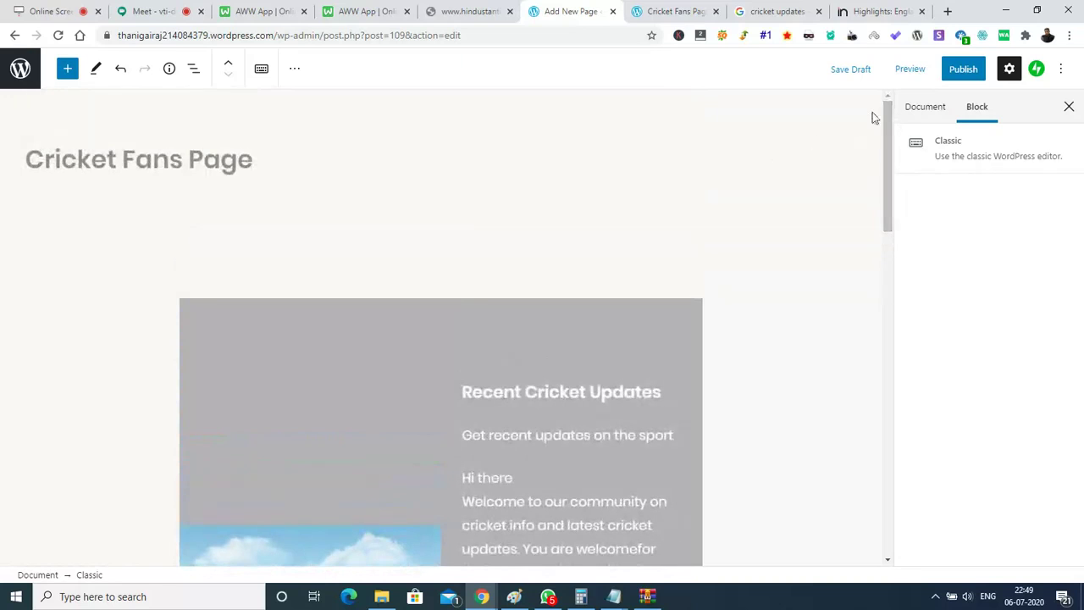
pyautogui.click(917, 107)
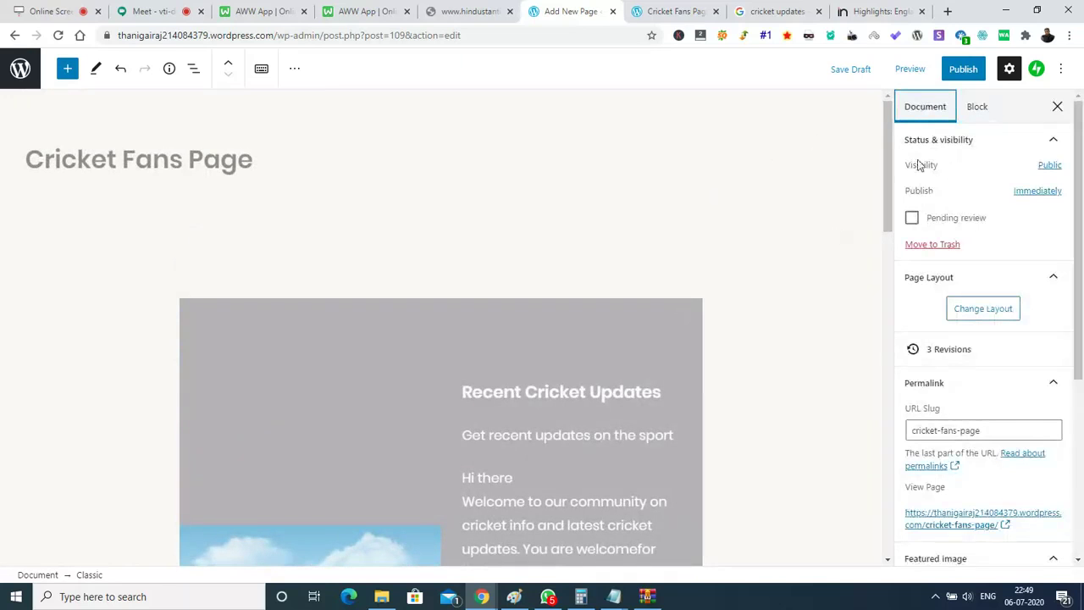
pyautogui.moveTo(1081, 149); pyautogui.dragTo(1080, 224)
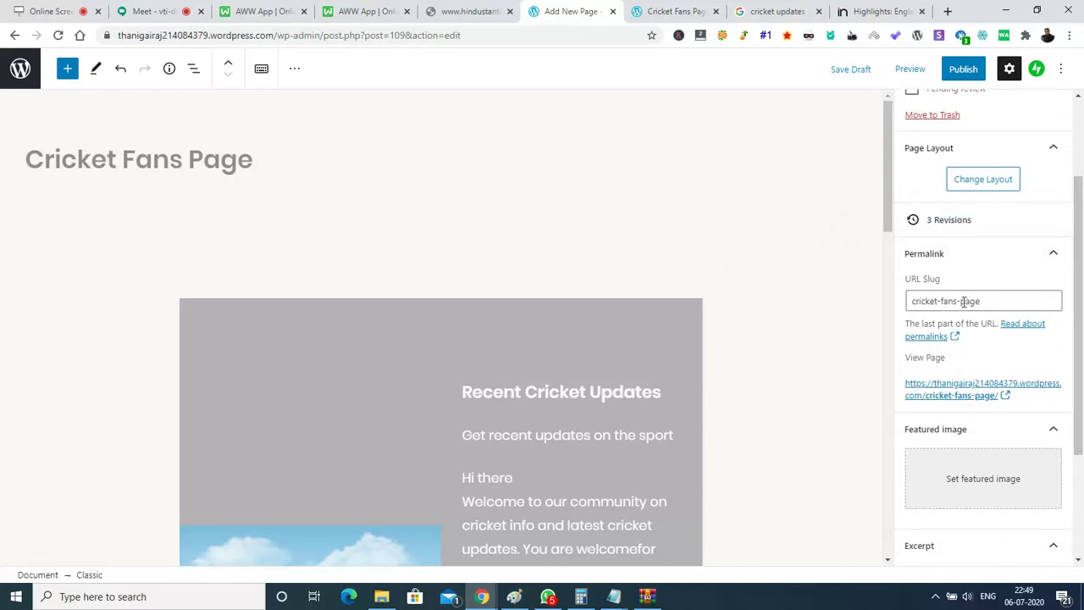
pyautogui.click(990, 300)
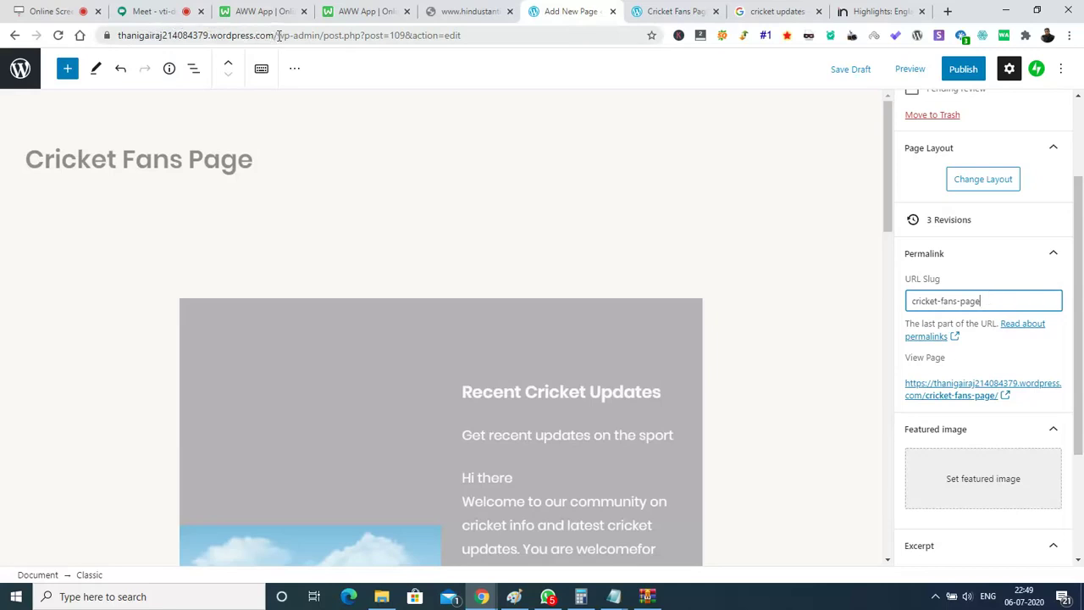
pyautogui.moveTo(279, 36); pyautogui.dragTo(523, 28)
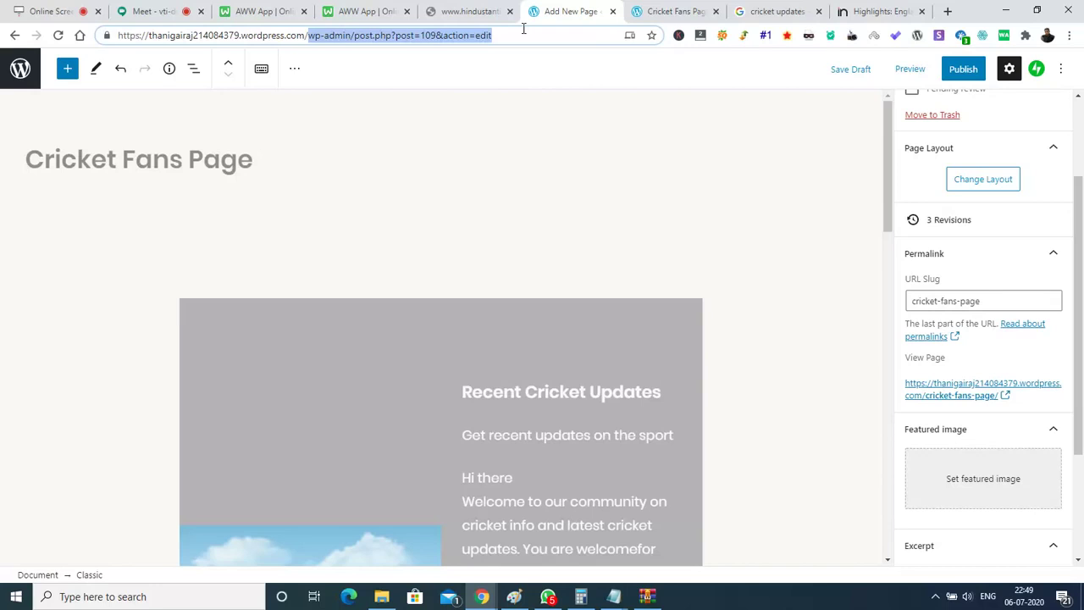
pyautogui.press('BackSpace')
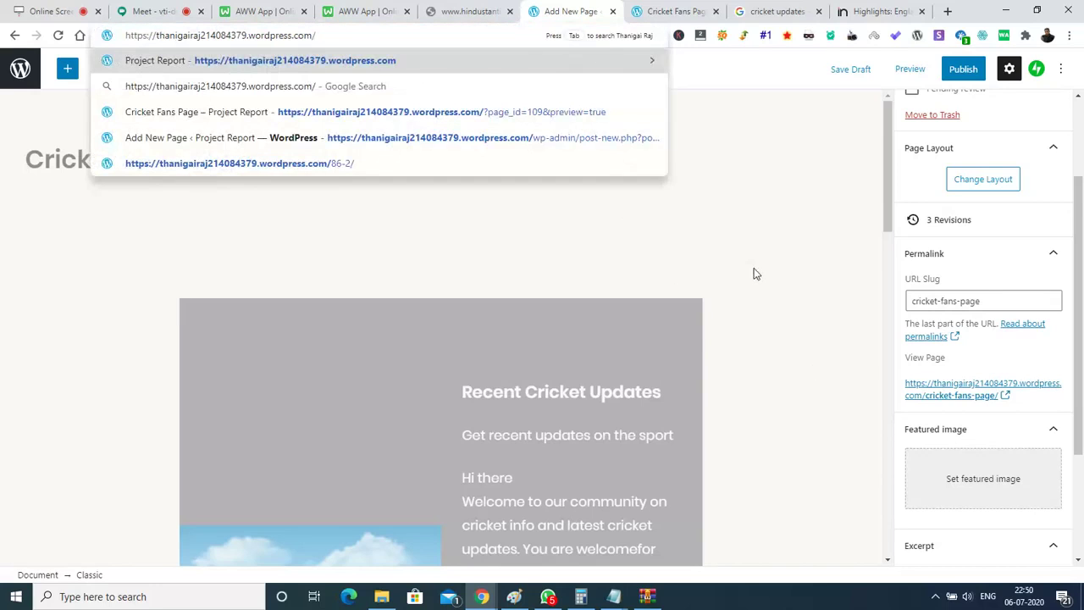
pyautogui.press('Escape')
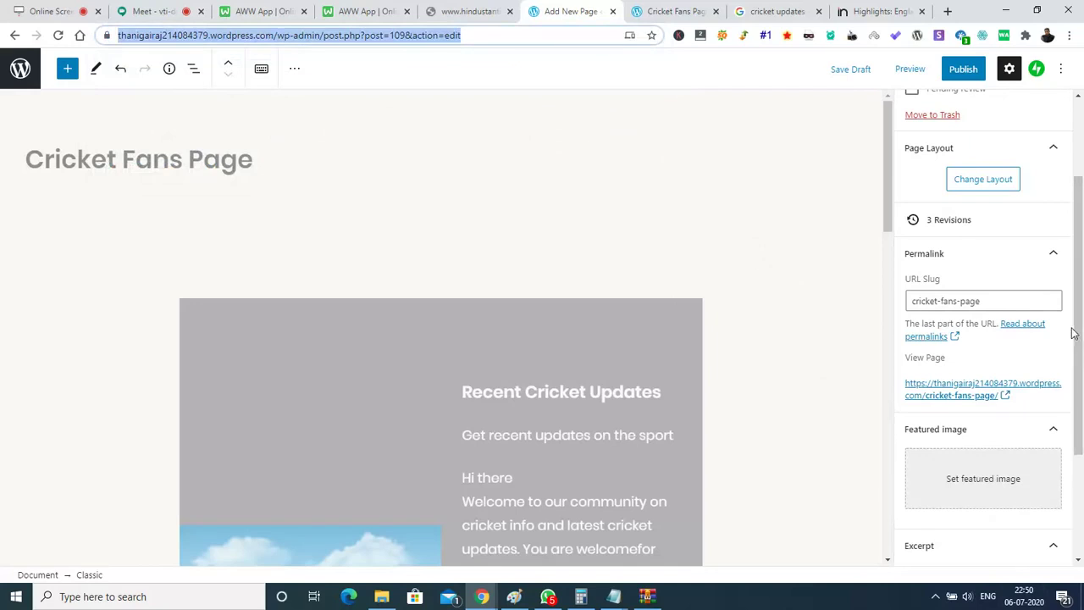
# Step: Replace the page's URL slug with "crickets-fans"
pyautogui.click(1020, 305)
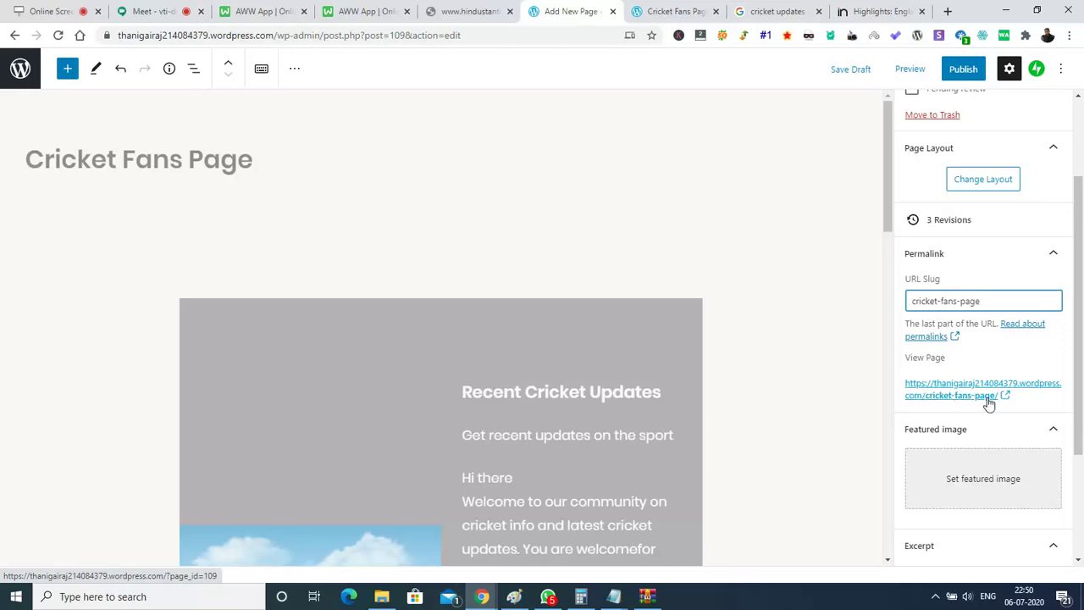
pyautogui.hotkey('ctrl', 'a')
pyautogui.press('BackSpace')
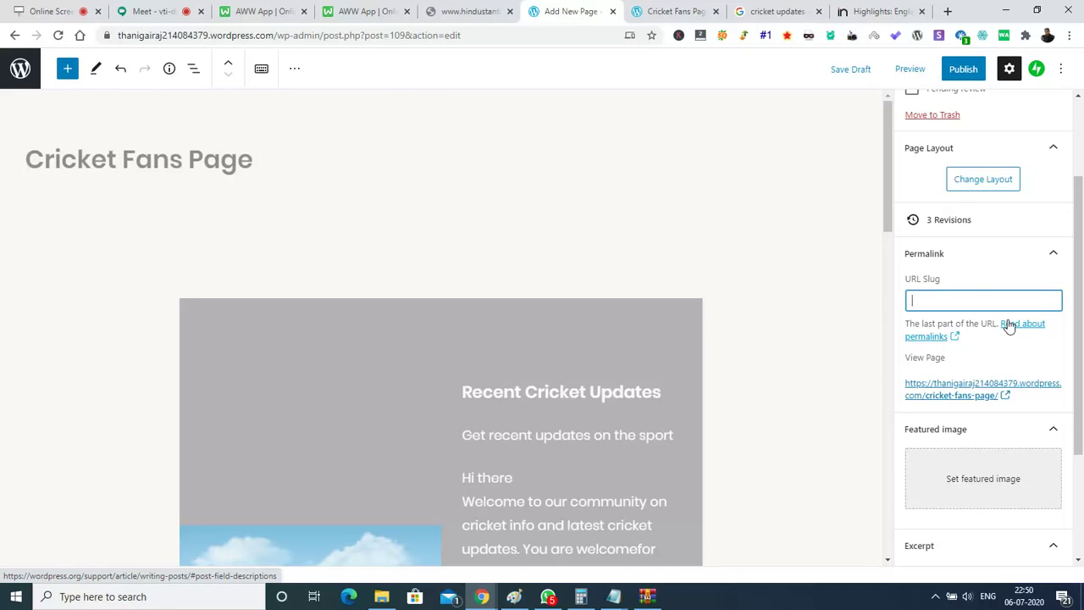
pyautogui.write('crick')
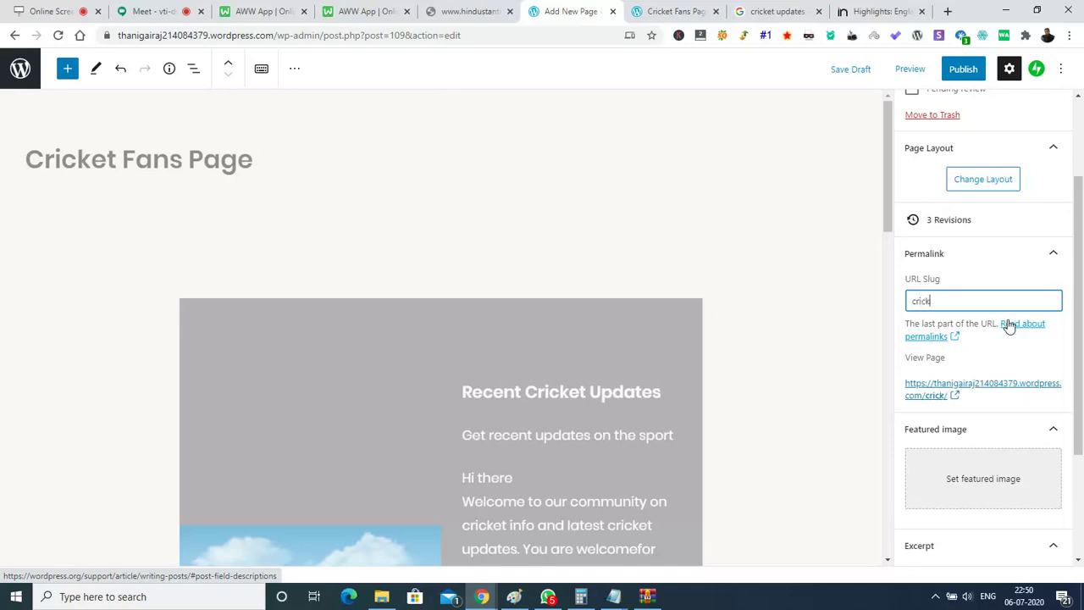
pyautogui.write('ets-fans')
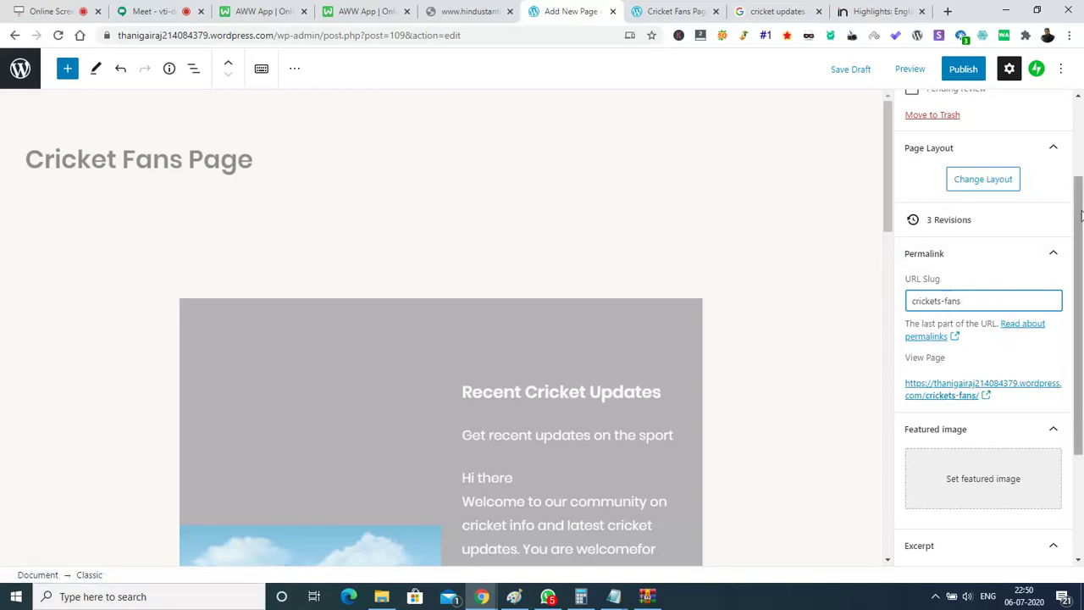
# Step: Expand the Page Attributes and Discussion sections of the page's document settings and review their options
pyautogui.moveTo(1081, 220); pyautogui.dragTo(1081, 251)
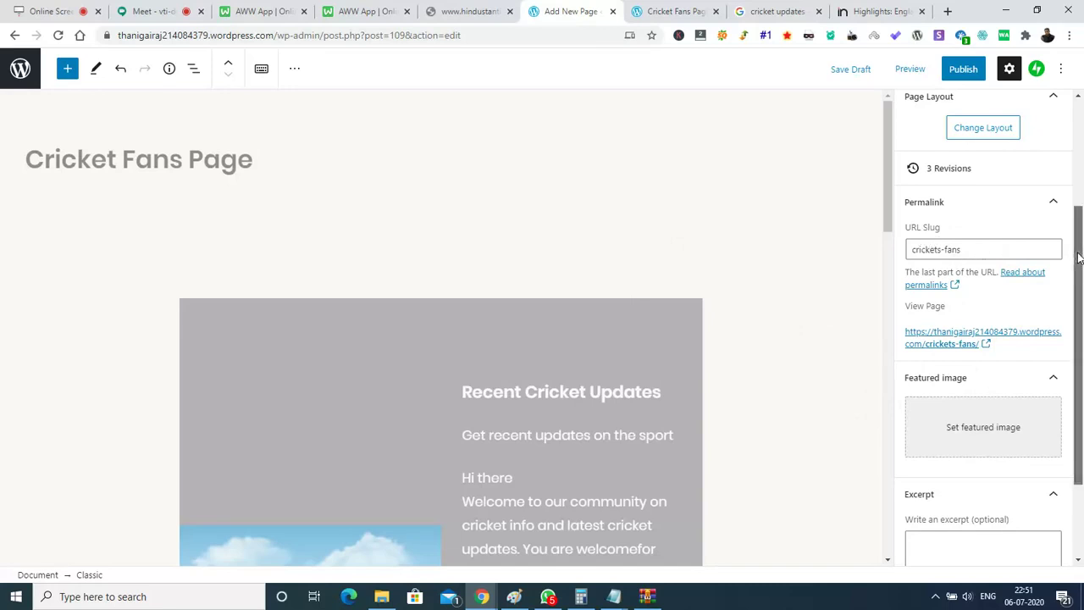
pyautogui.scroll(-2, 1082, 381)
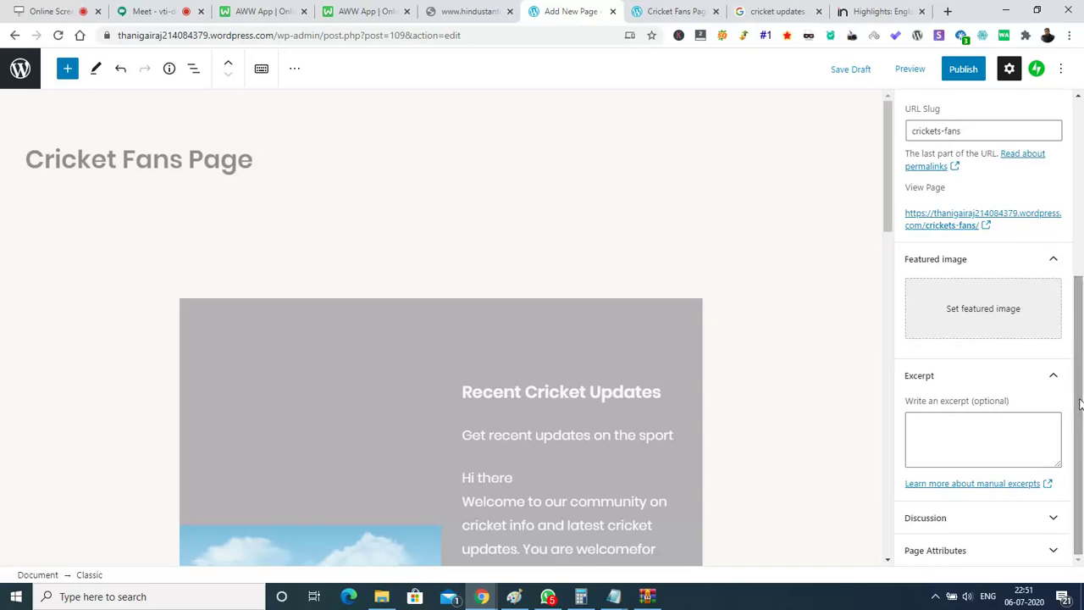
pyautogui.click(973, 550)
pyautogui.scroll(-1, 1080, 508)
pyautogui.scroll(-1, 1079, 538)
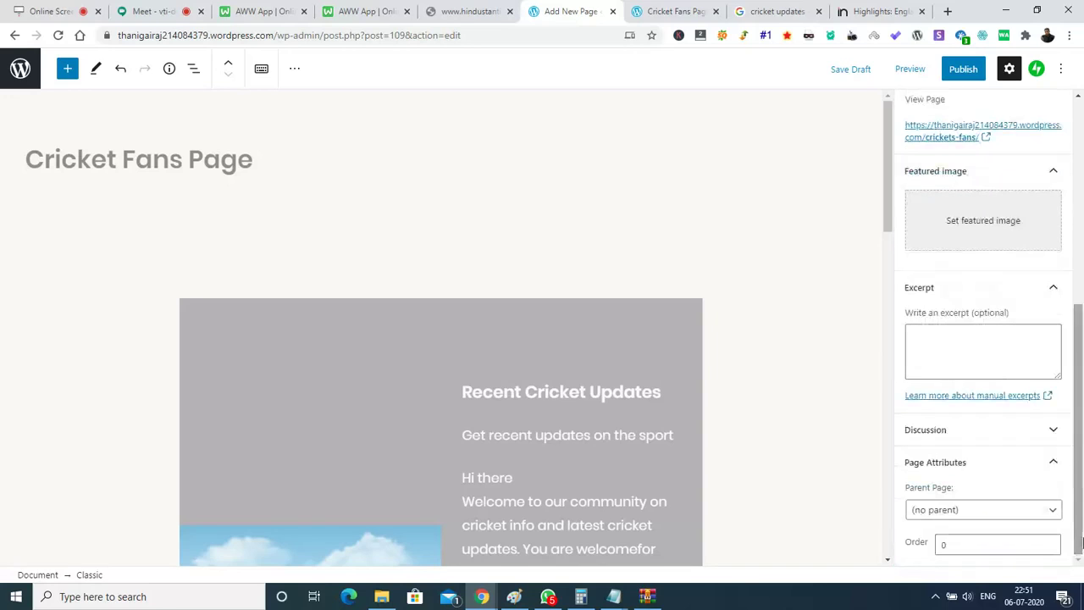
pyautogui.click(1022, 437)
pyautogui.moveTo(1081, 415); pyautogui.dragTo(1082, 200)
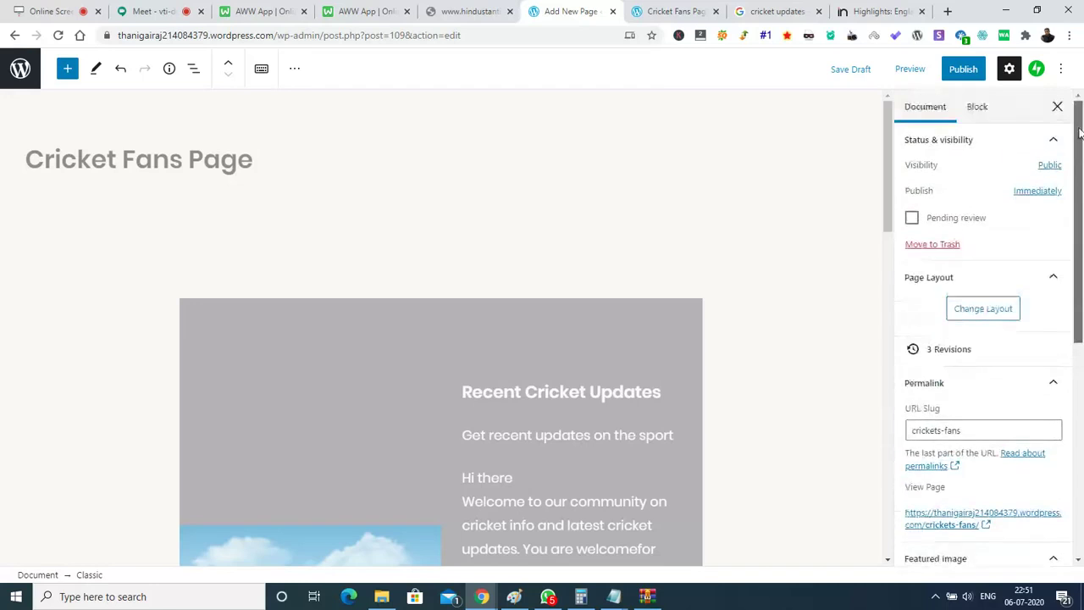
pyautogui.click(970, 108)
pyautogui.click(930, 110)
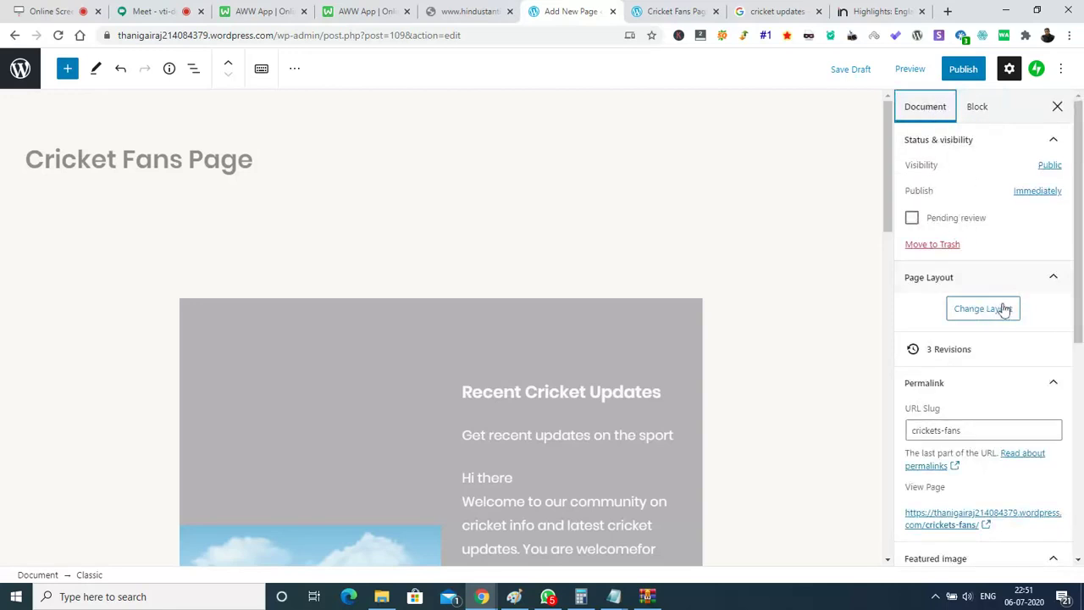
pyautogui.moveTo(1081, 303); pyautogui.dragTo(1081, 319)
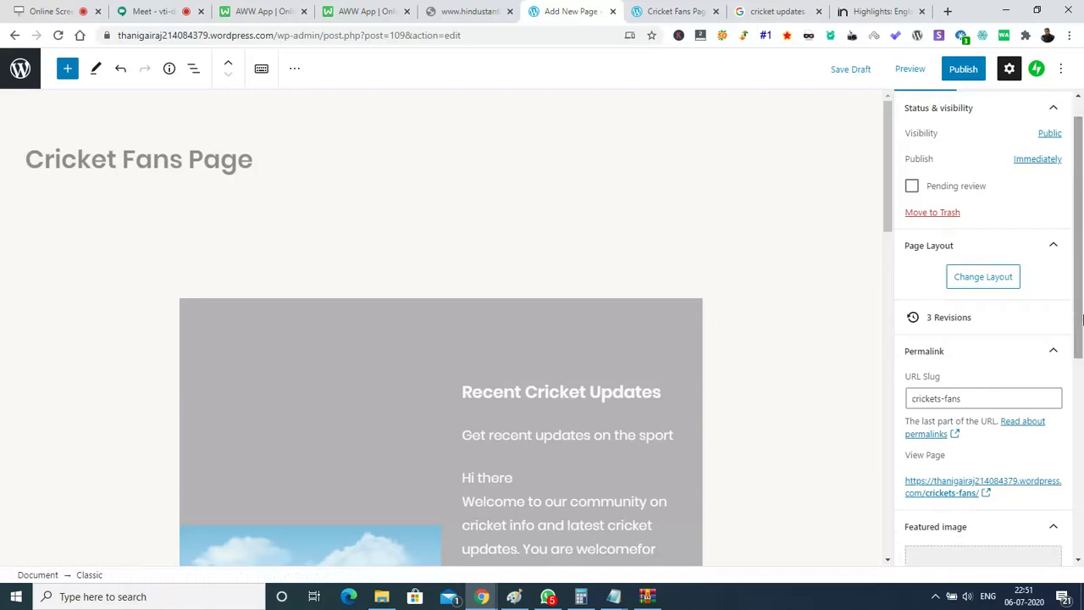
pyautogui.moveTo(1082, 319); pyautogui.dragTo(966, 449)
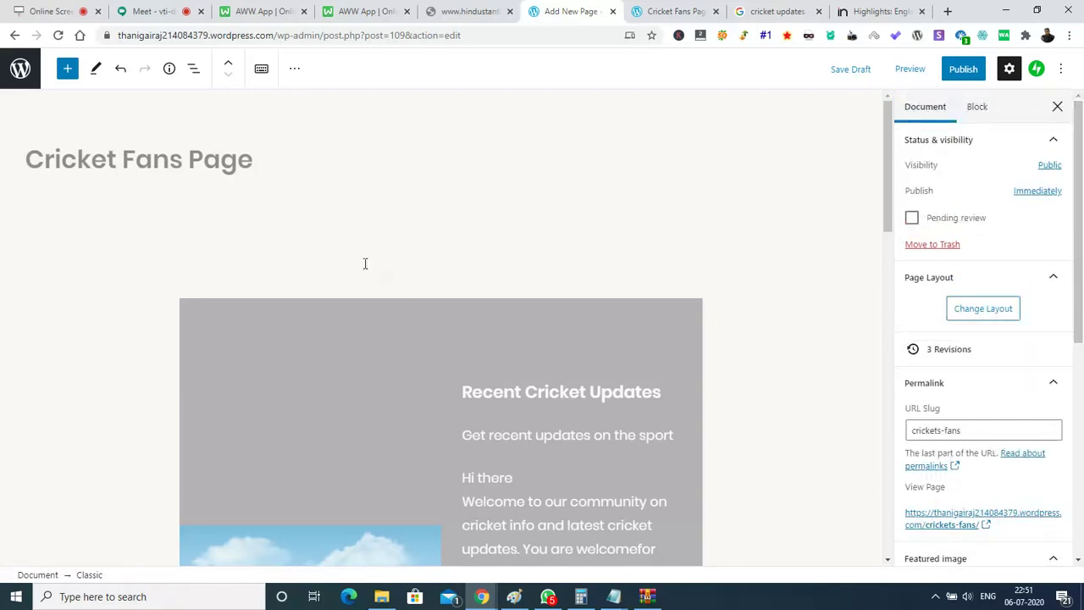
pyautogui.click(155, 161)
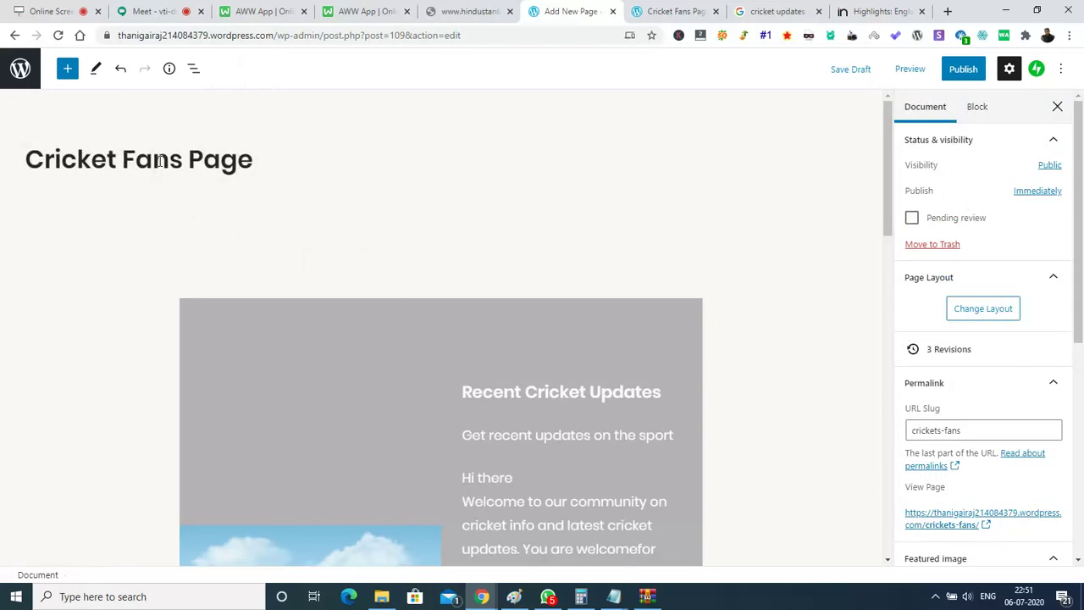
pyautogui.rightClick(157, 161)
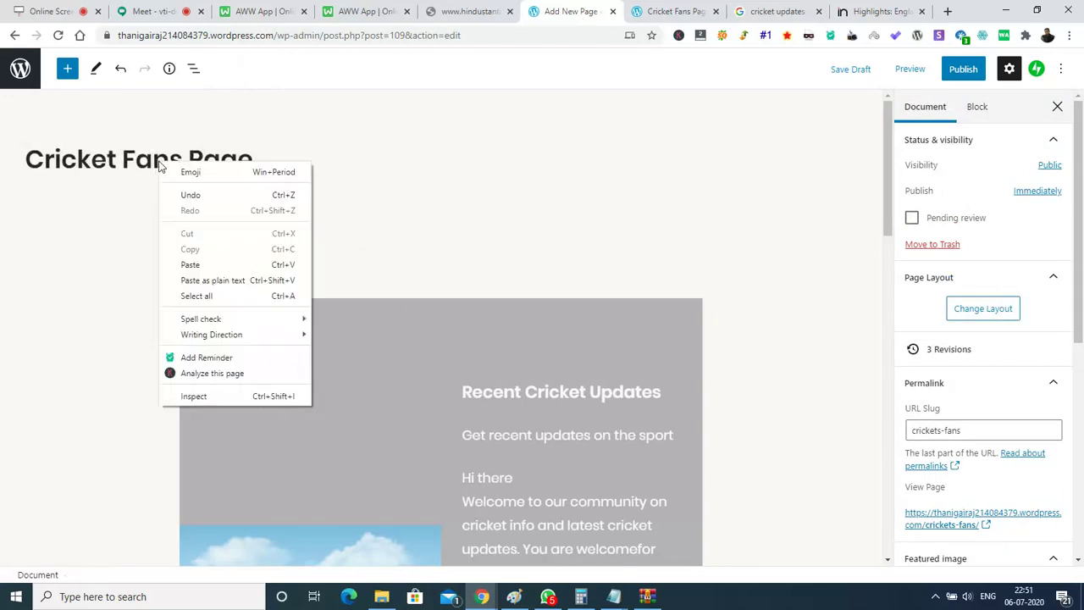
pyautogui.click(573, 159)
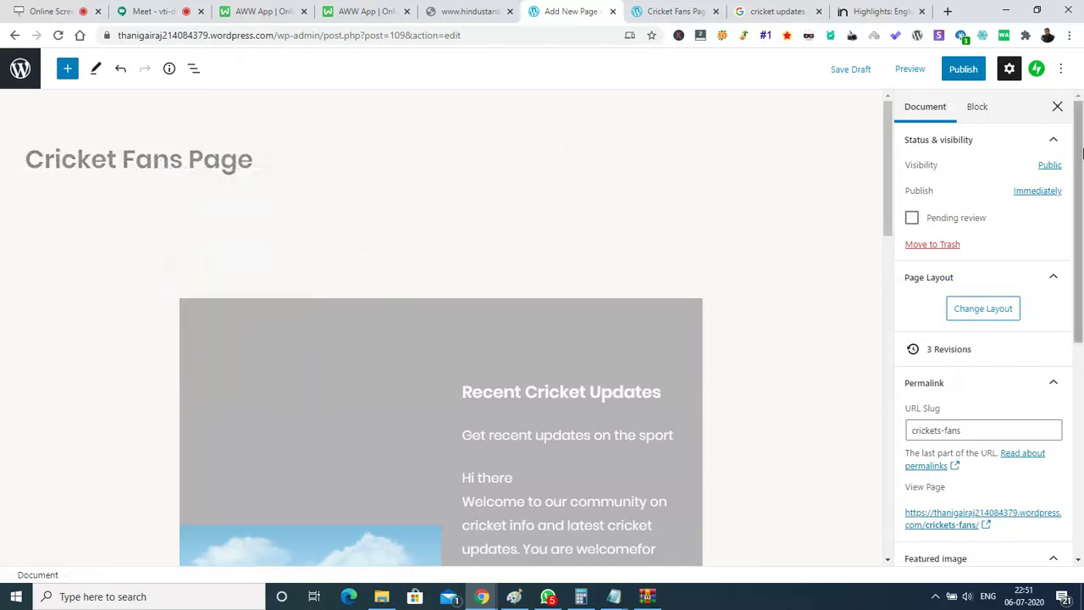
# Step: Publish the Cricket Fans Page immediately with public visibility and close the publishing confirmation
pyautogui.moveTo(1080, 203); pyautogui.dragTo(1080, 417)
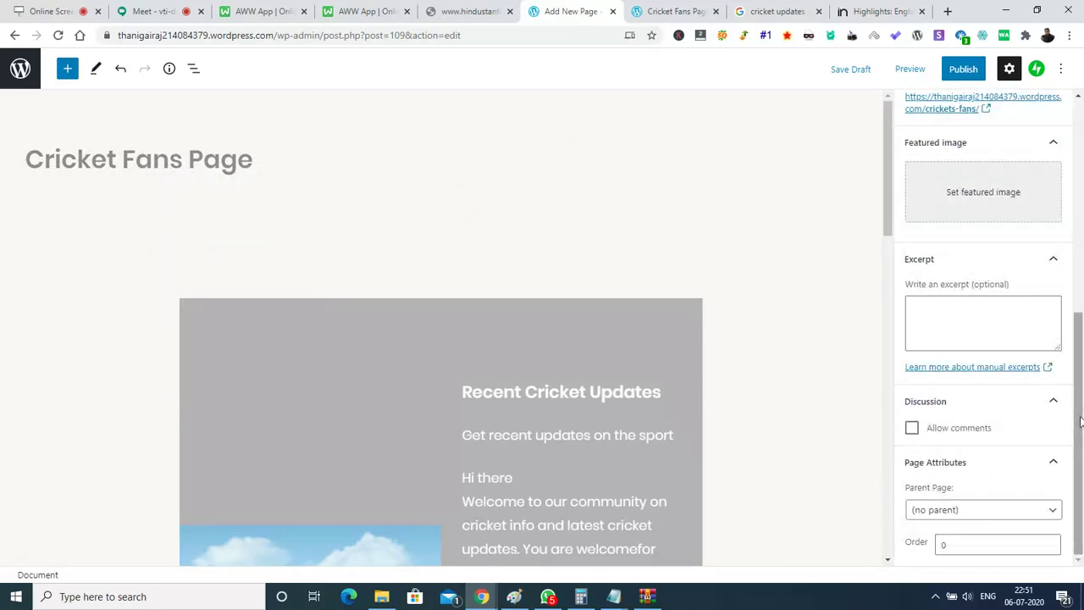
pyautogui.click(949, 73)
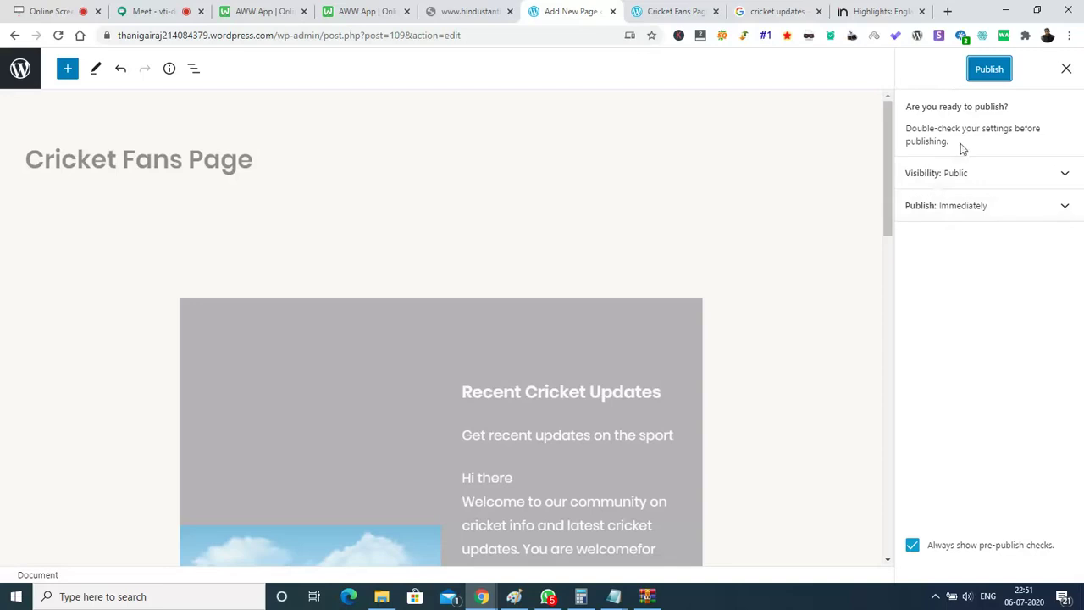
pyautogui.click(991, 71)
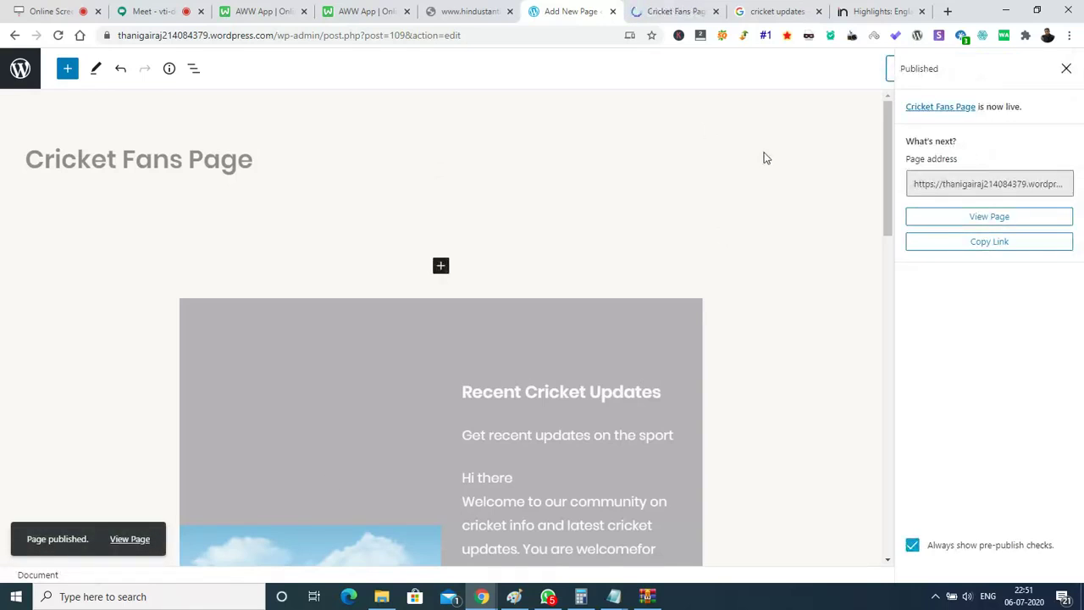
pyautogui.click(1066, 69)
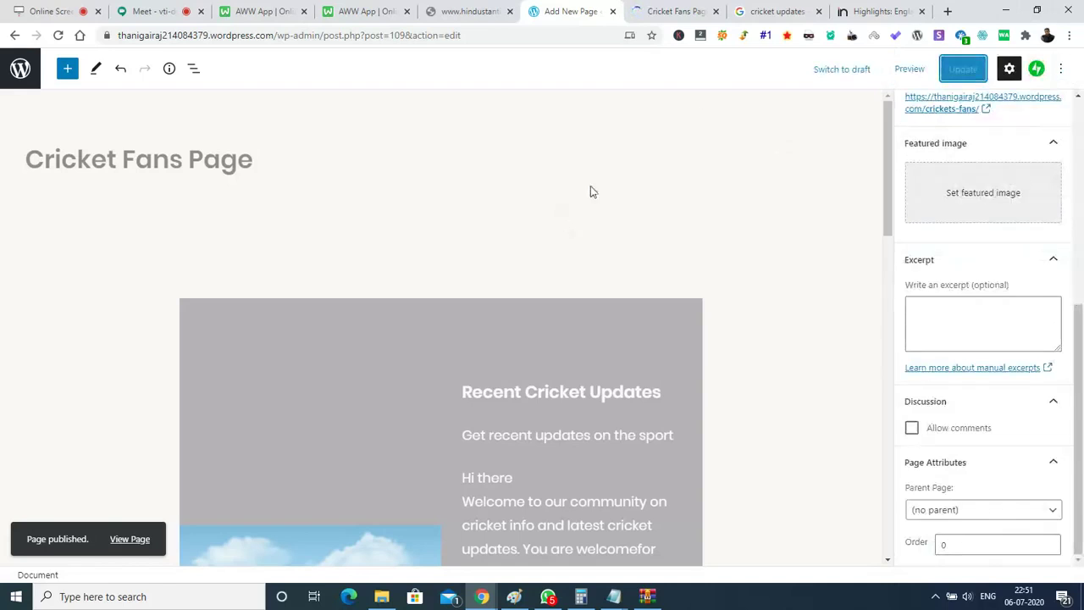
# Step: Leave the editor for the site's list of pages and view the published Cricket Fans Page
pyautogui.click(18, 75)
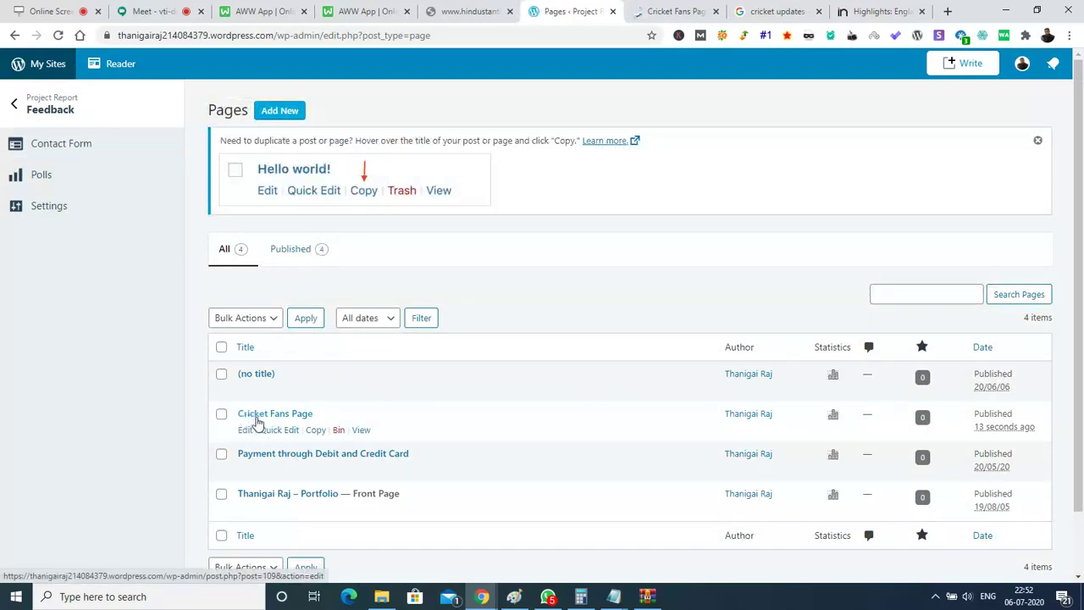
pyautogui.click(362, 431)
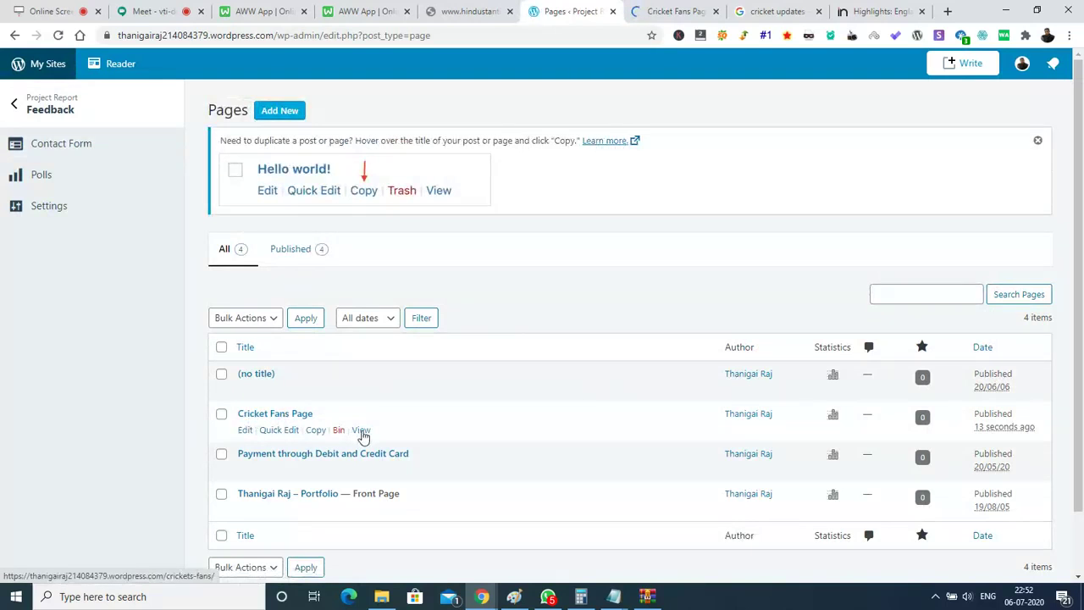
pyautogui.click(362, 431)
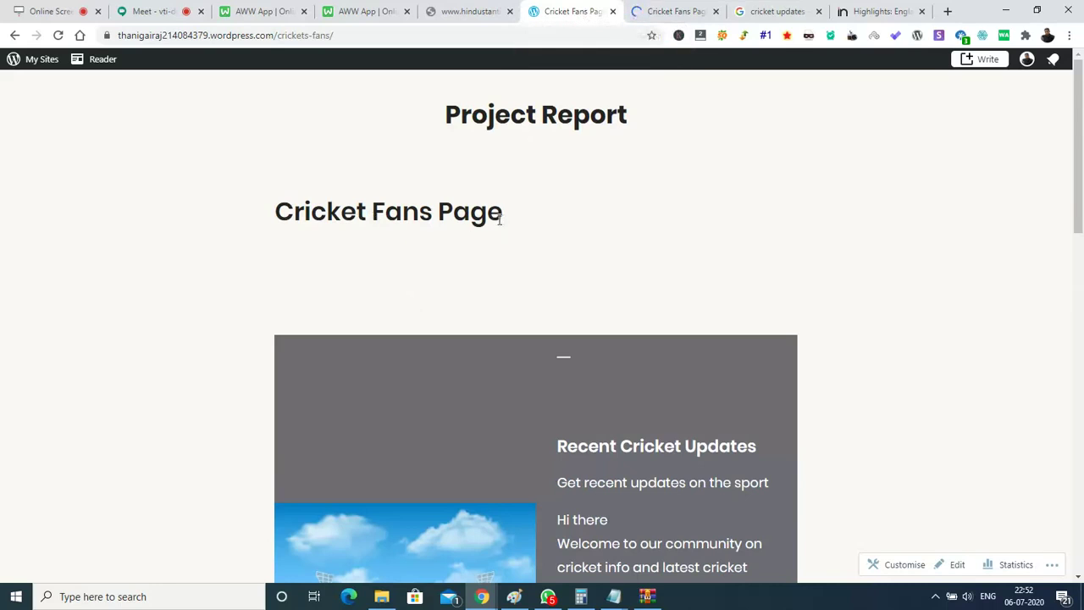
# Step: Inspect the HTML of the "Cricket Fans Page" heading and of the stadium image in the browser's developer tools
pyautogui.rightClick(451, 213)
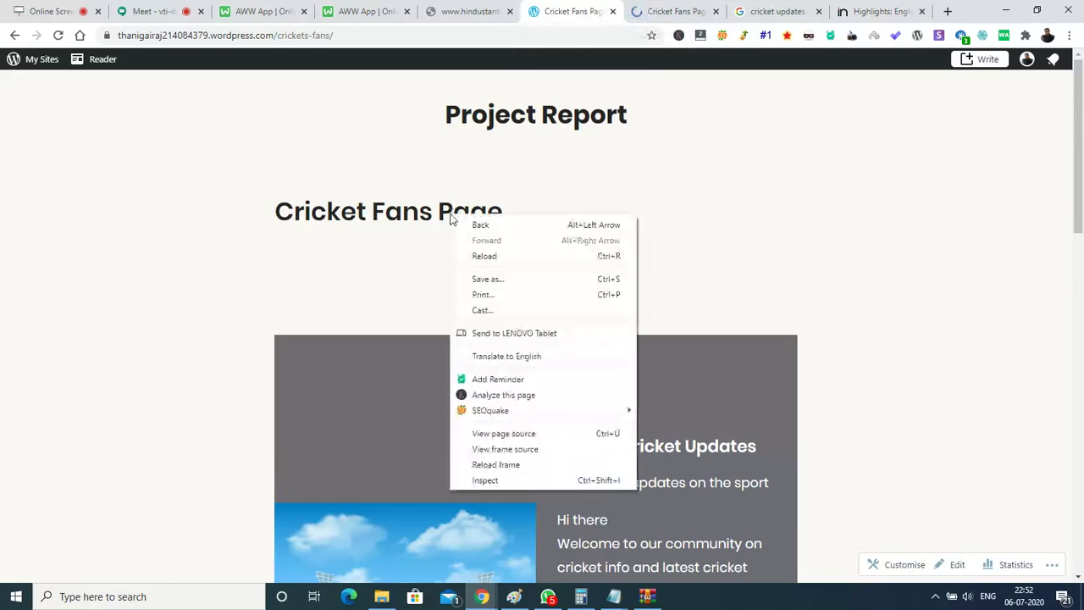
pyautogui.click(572, 483)
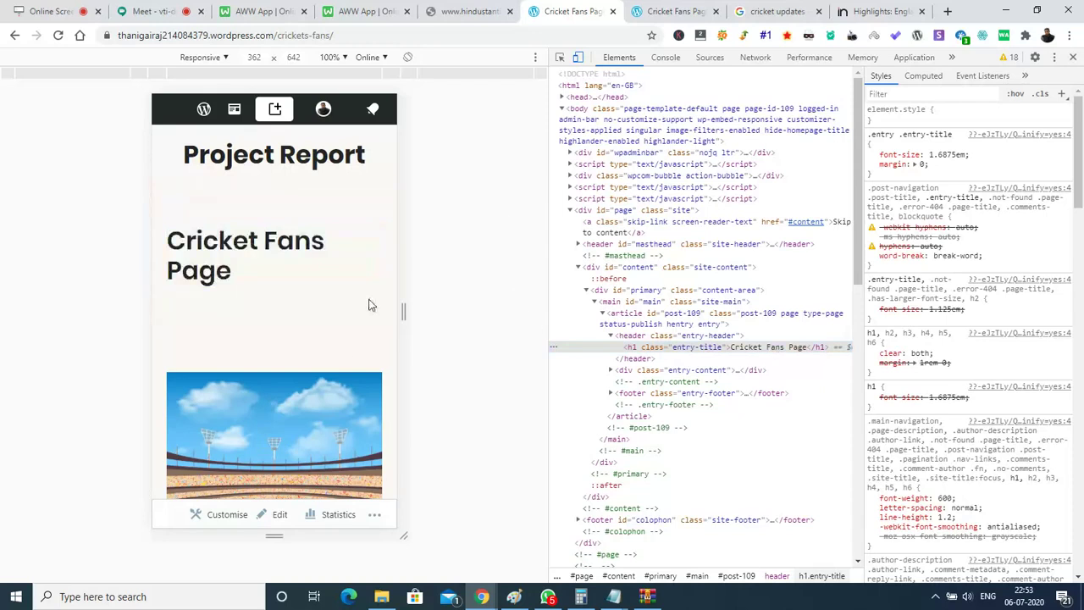
pyautogui.scroll(-2, 293, 405)
pyautogui.scroll(-1, 254, 332)
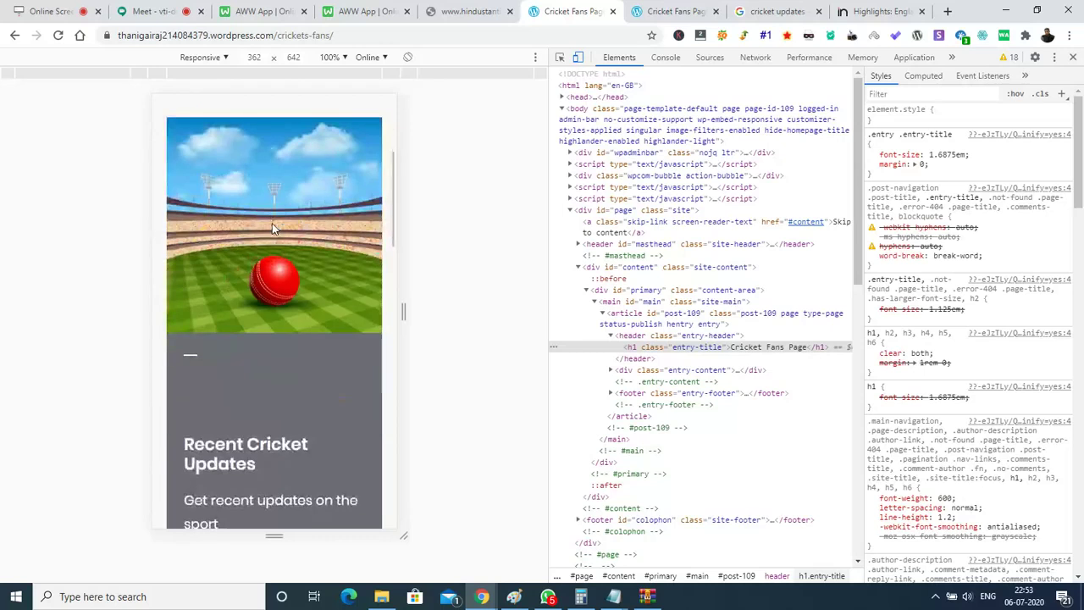
pyautogui.rightClick(229, 201)
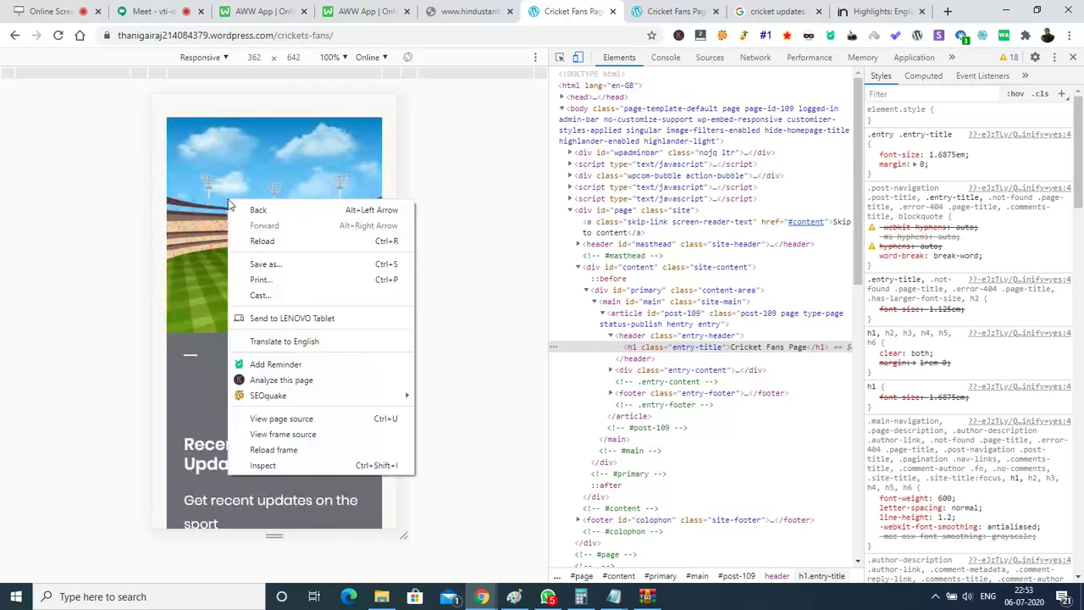
pyautogui.click(285, 463)
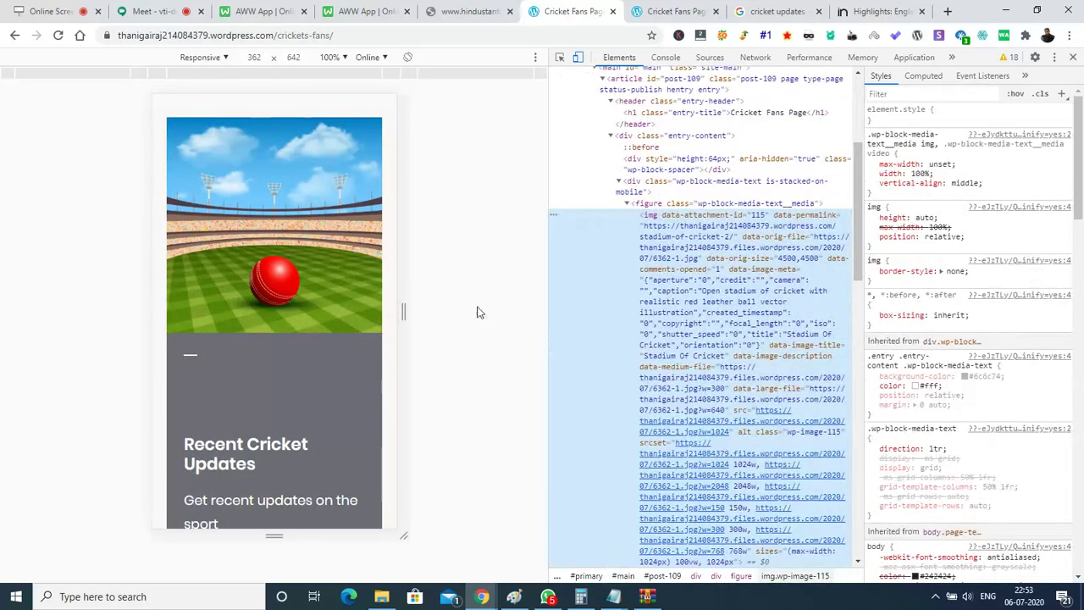